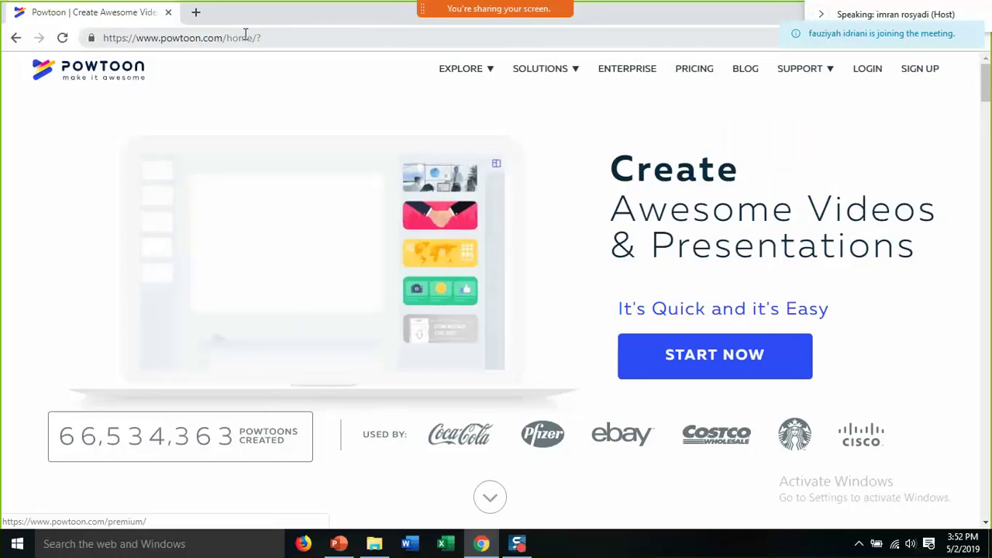
- Go from the Powtoon homepage to the sign-up page's empty registration form
left_click_drag(137, 38, 225, 43)
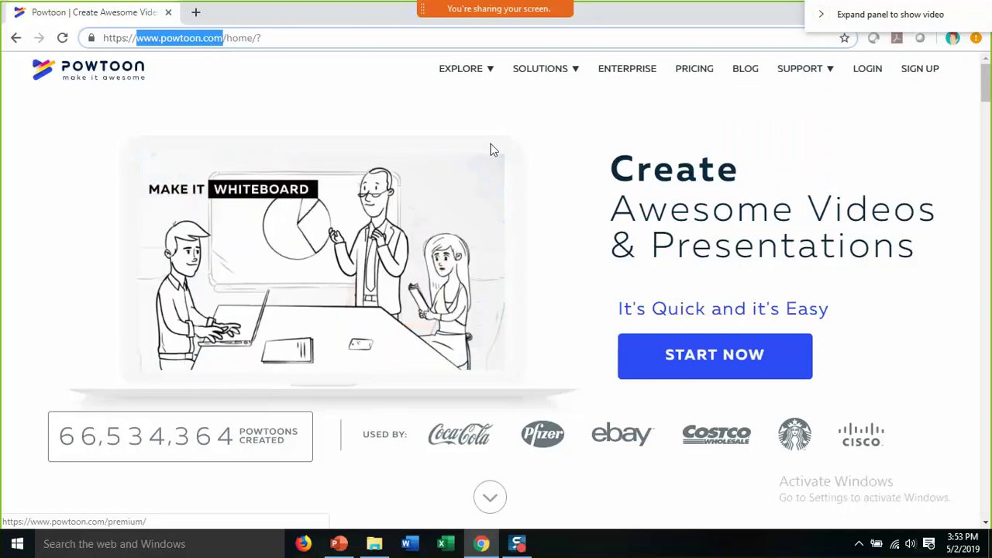
left_click(920, 78)
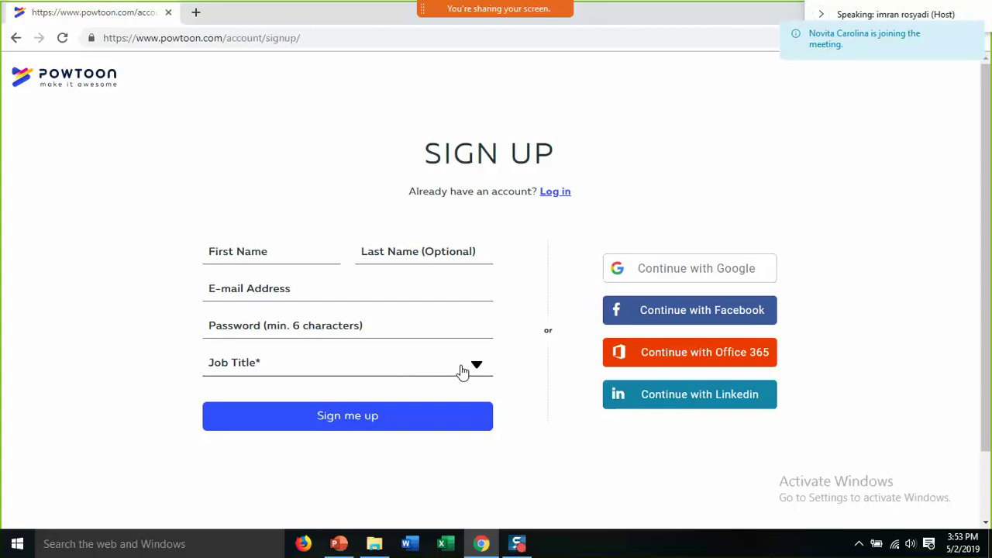
- Pick Education - PreK-12 Teacher from the Job Title list
left_click(478, 369)
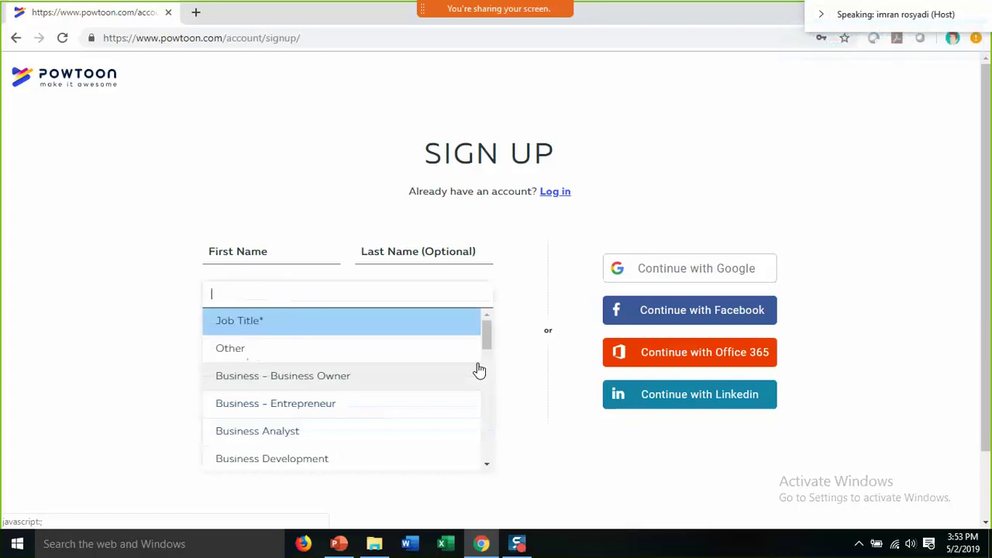
left_click_drag(485, 341, 485, 385)
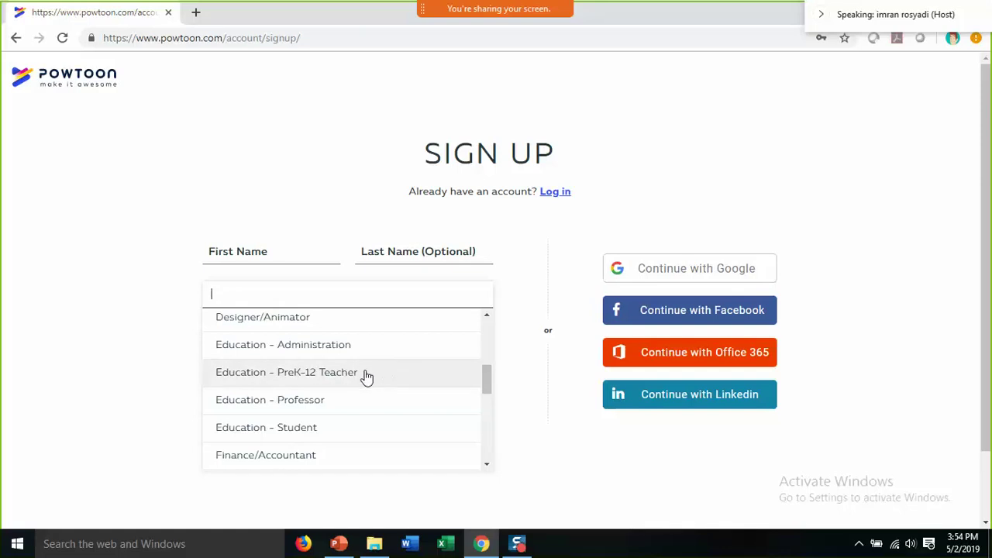
left_click(233, 378)
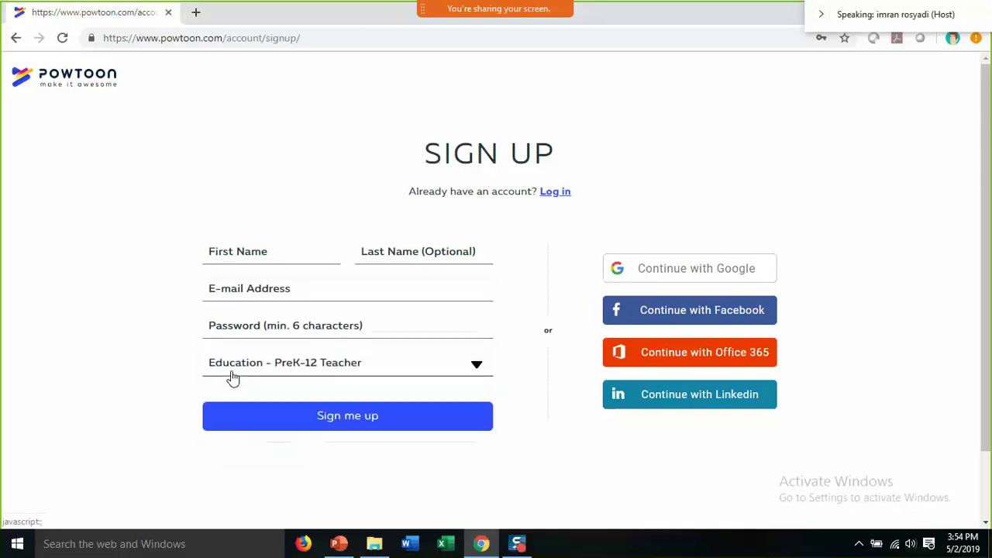
- Reconfirm Education - PreK-12 Teacher as job title, then return to the Powtoon home page
left_click(480, 367)
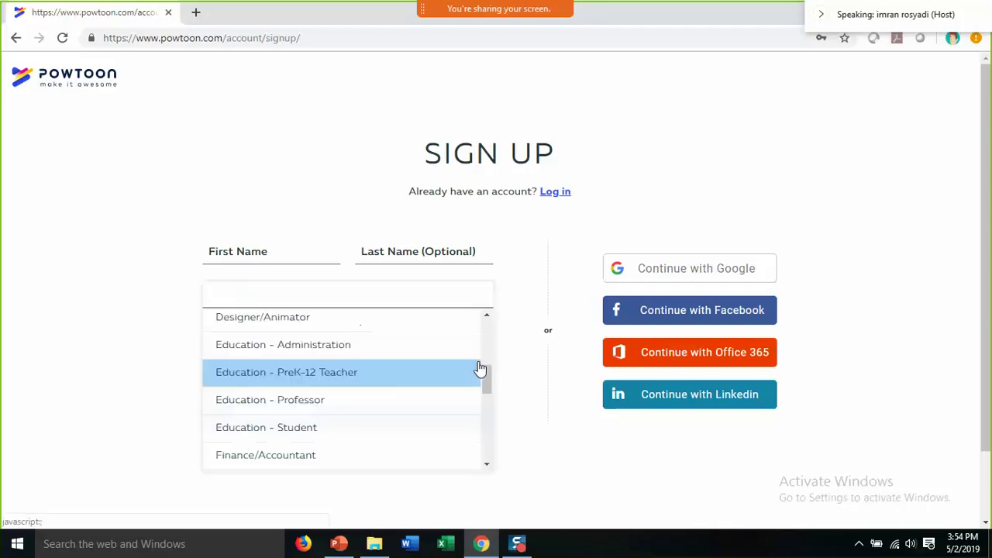
left_click_drag(483, 372, 484, 418)
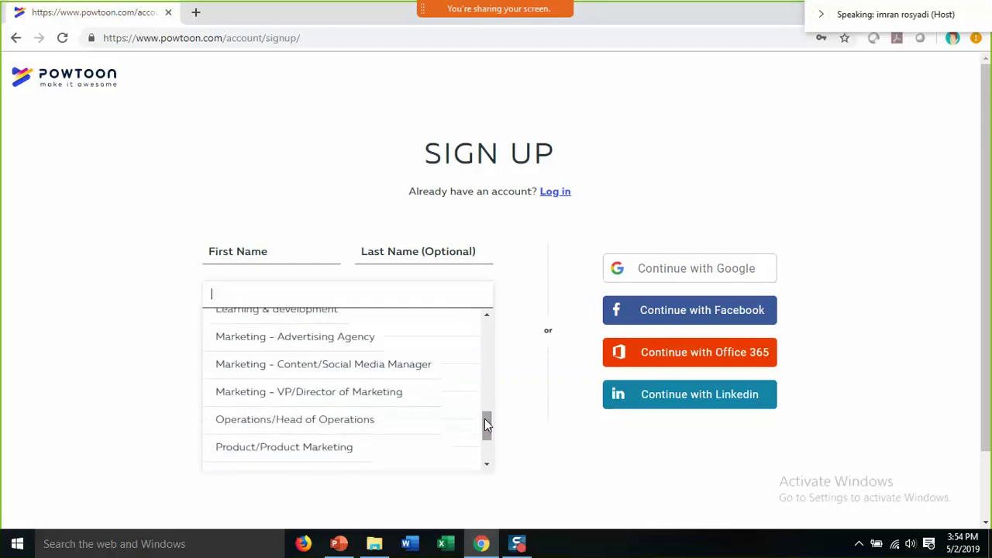
left_click_drag(490, 423, 485, 368)
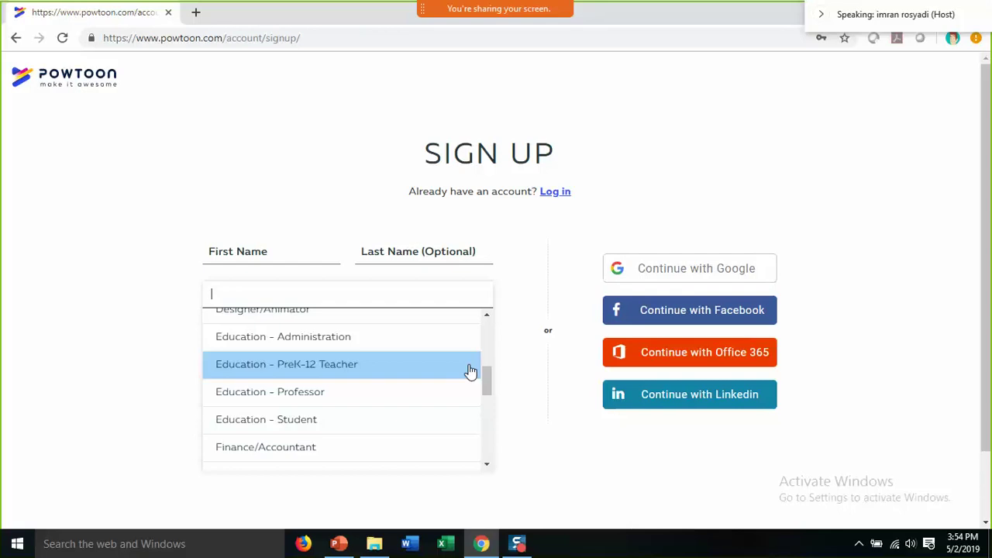
left_click(487, 316)
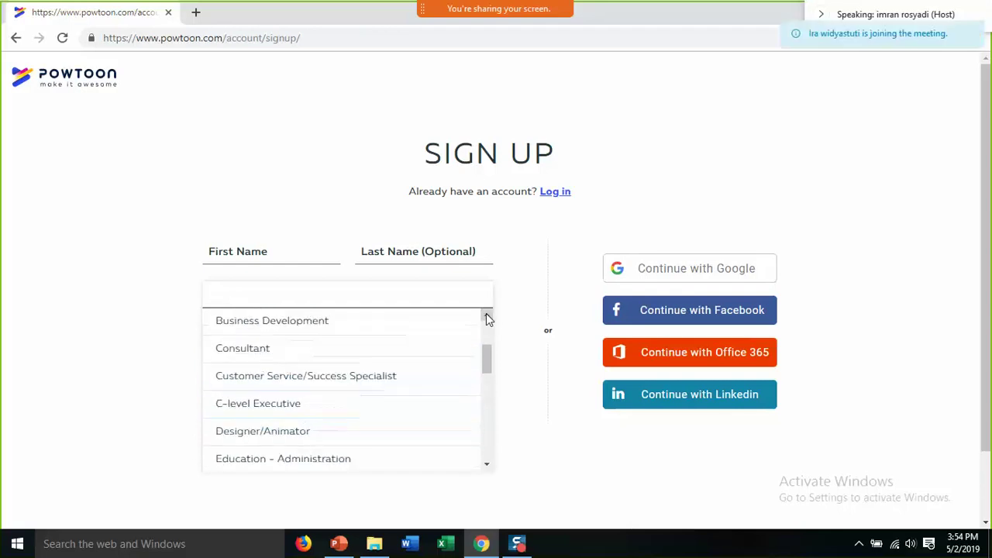
left_click(487, 315)
scroll(483, 360, "down", 3)
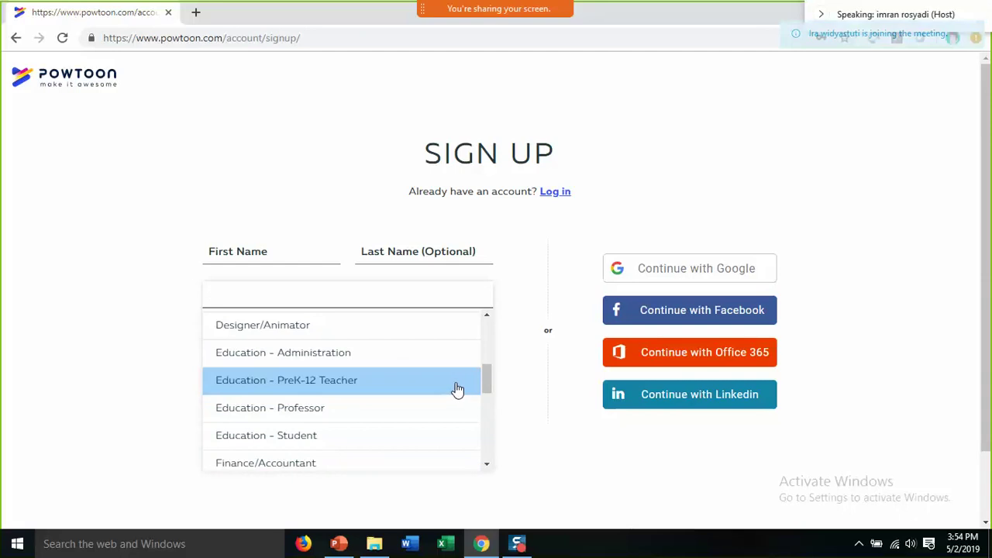
left_click(554, 388)
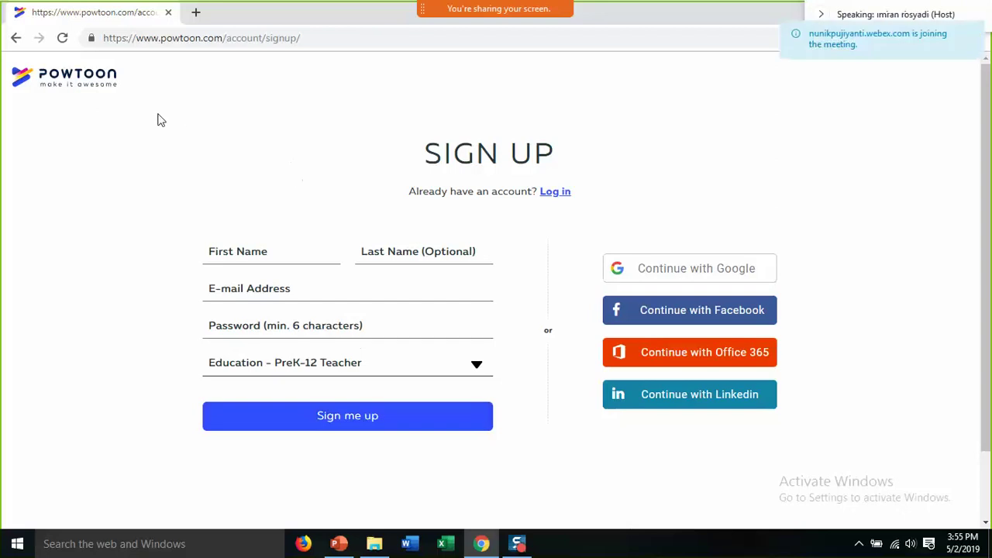
left_click(115, 88)
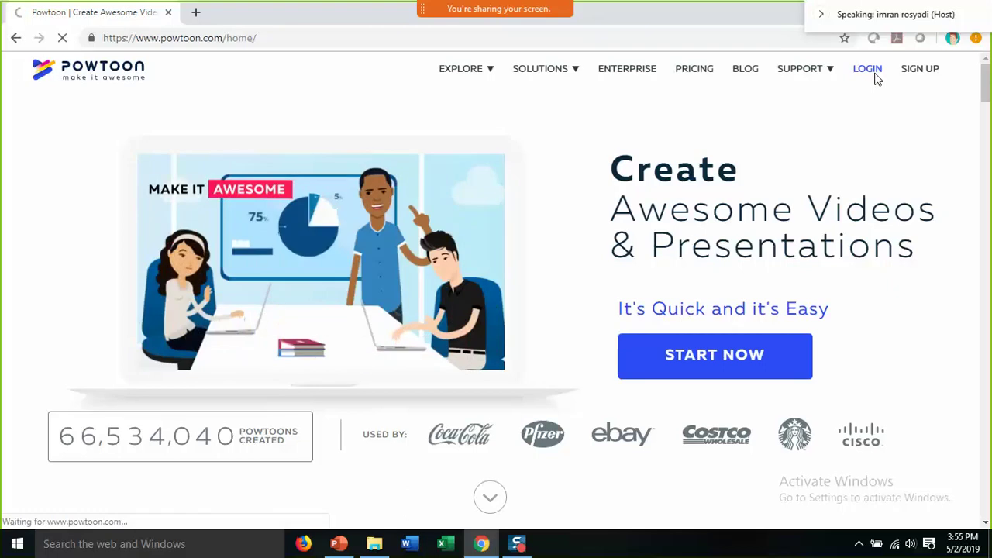
- On the log-in page, autofill the saved e-mail and password, submit, and tick Remember me
left_click(873, 74)
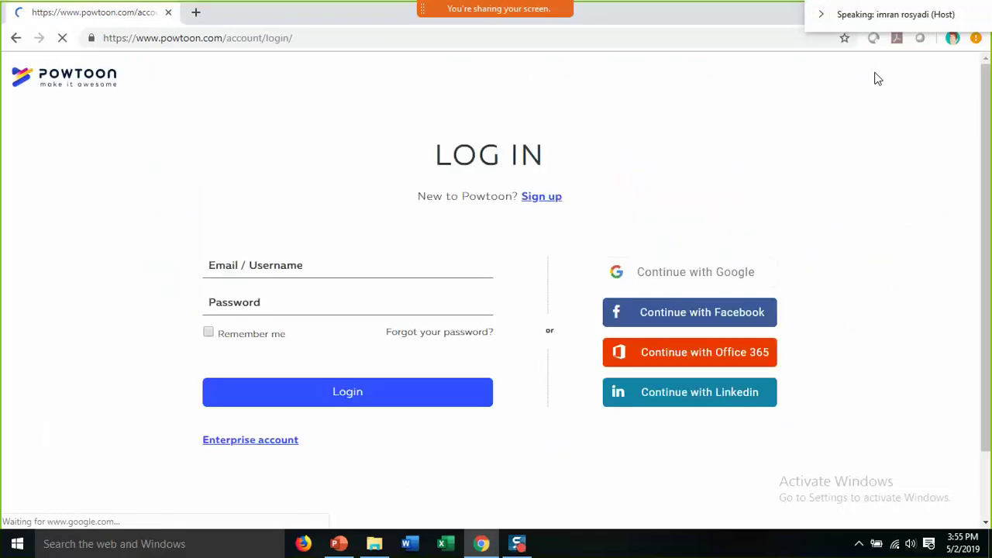
left_click(303, 265)
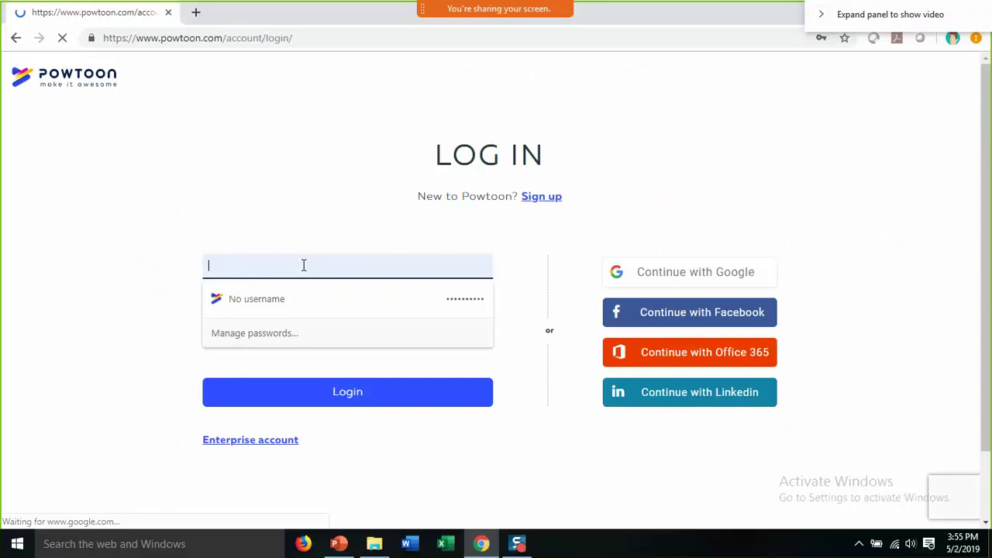
type("i")
left_click(267, 300)
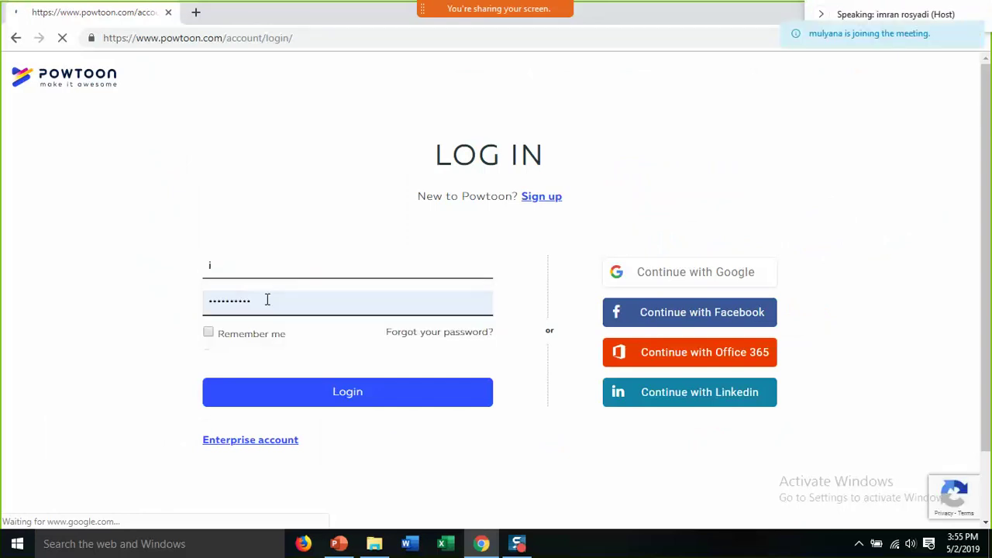
left_click(350, 392)
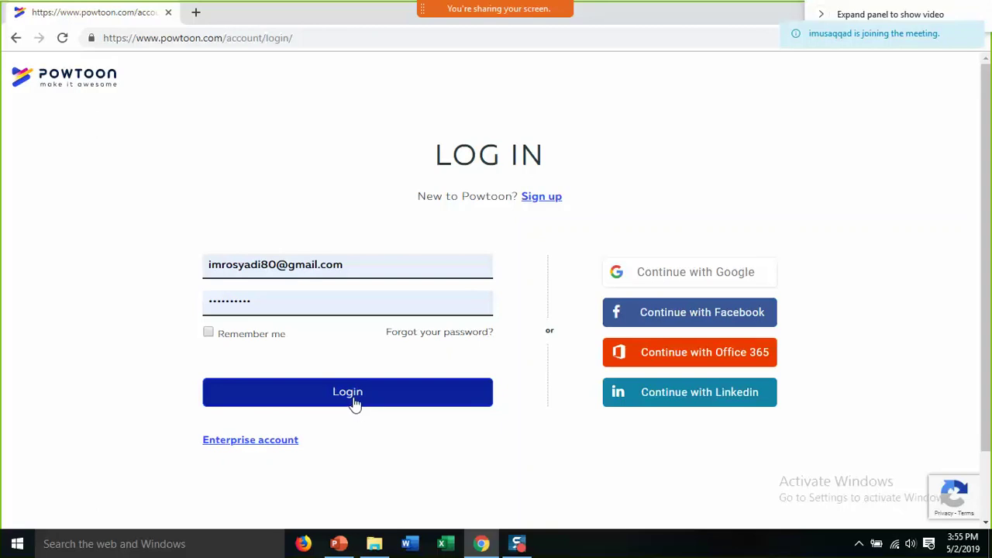
left_click(208, 334)
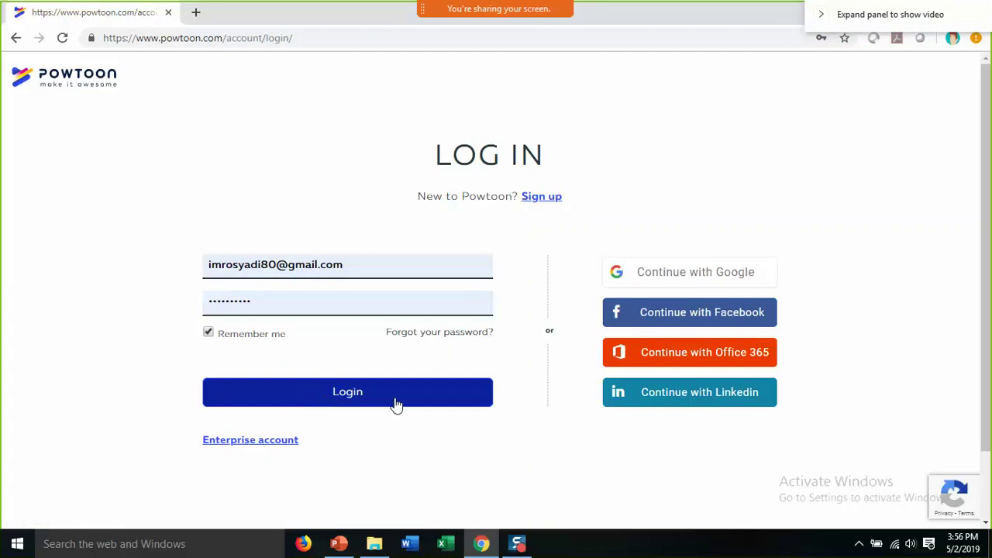
- Reload the log-in page, autofill the saved credentials again and tick Remember me
left_click(63, 39)
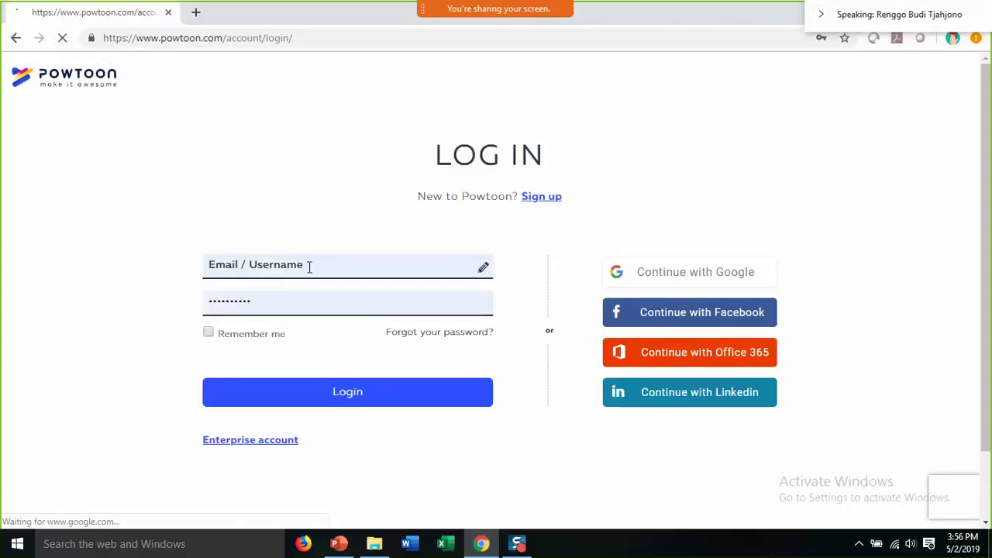
left_click(307, 268)
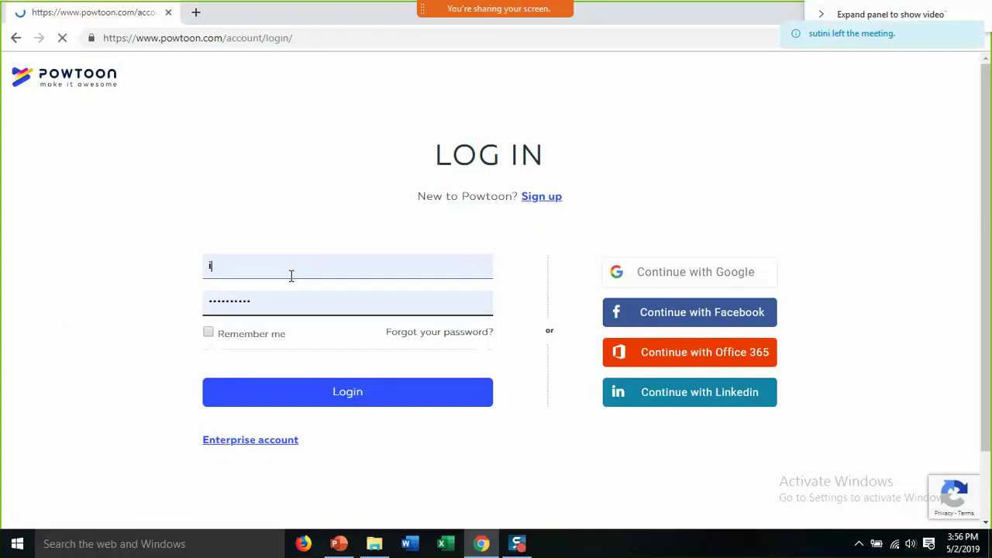
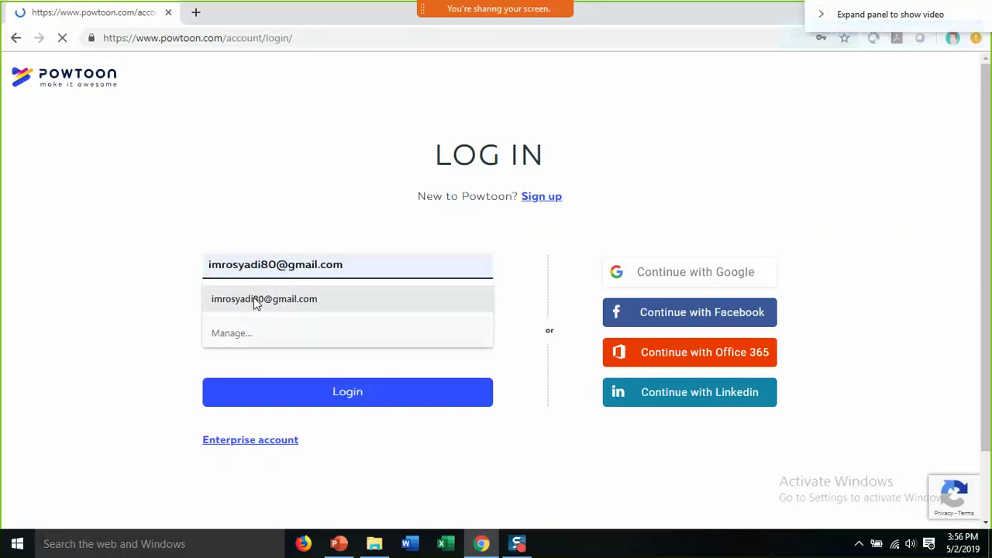
left_click(256, 303)
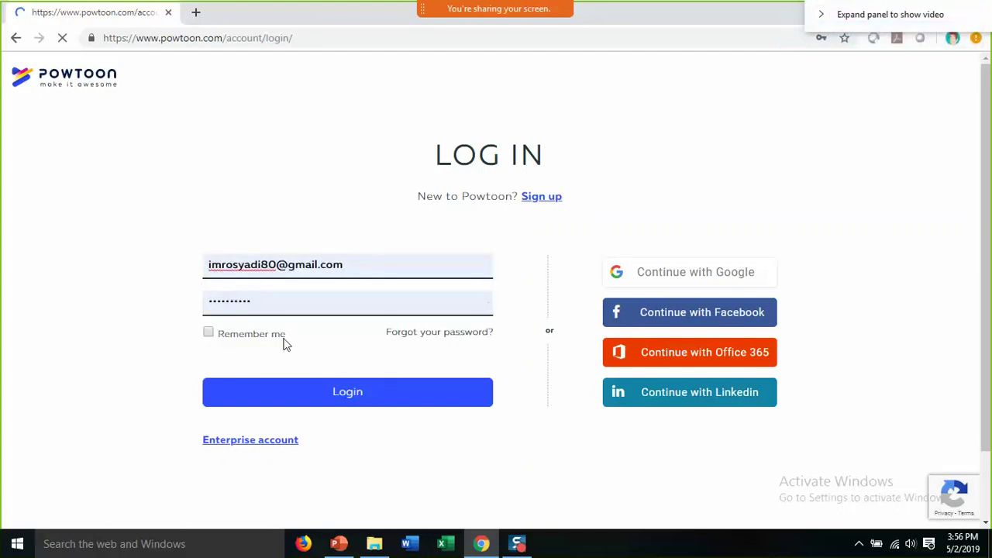
left_click(209, 335)
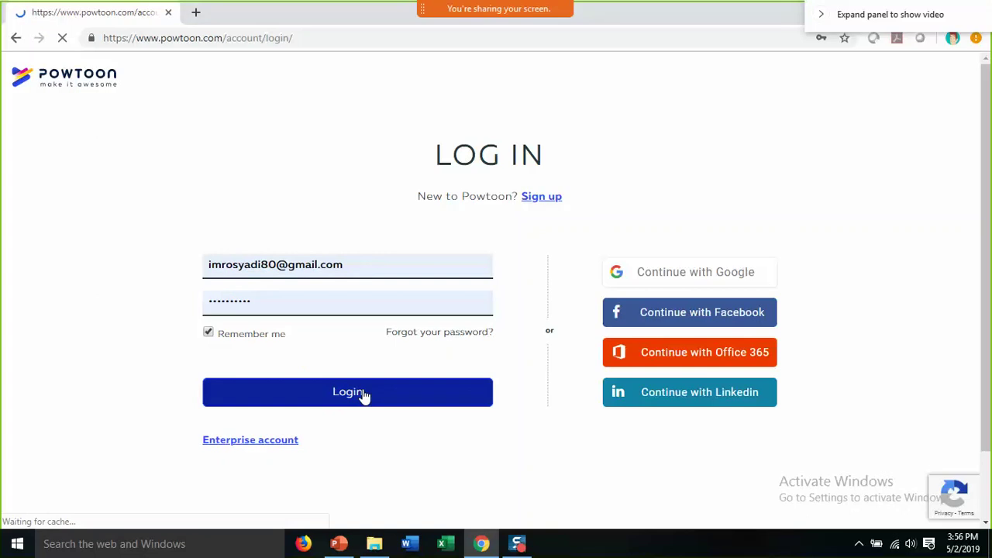
- Dismiss the browser's page options menu and resubmit the login
right_click(361, 394)
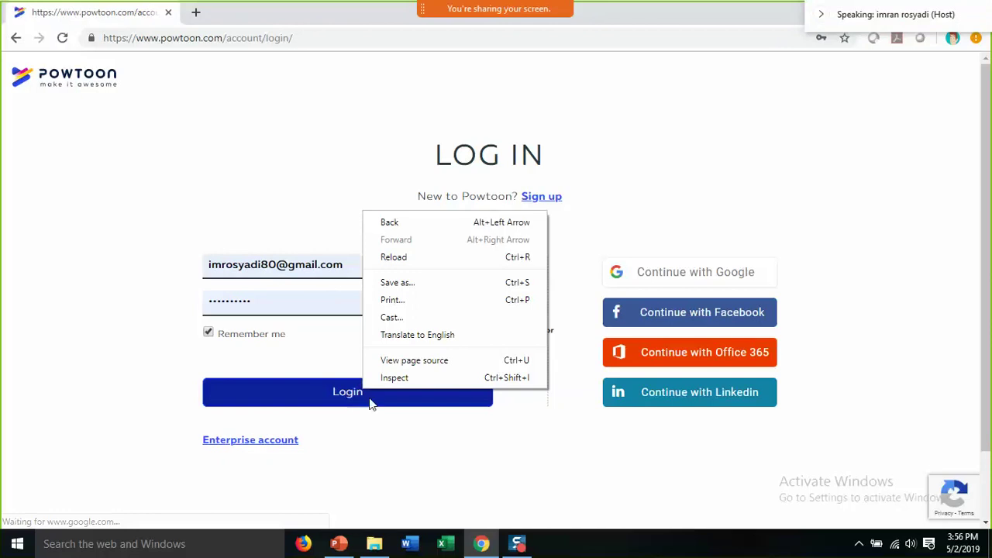
left_click(459, 462)
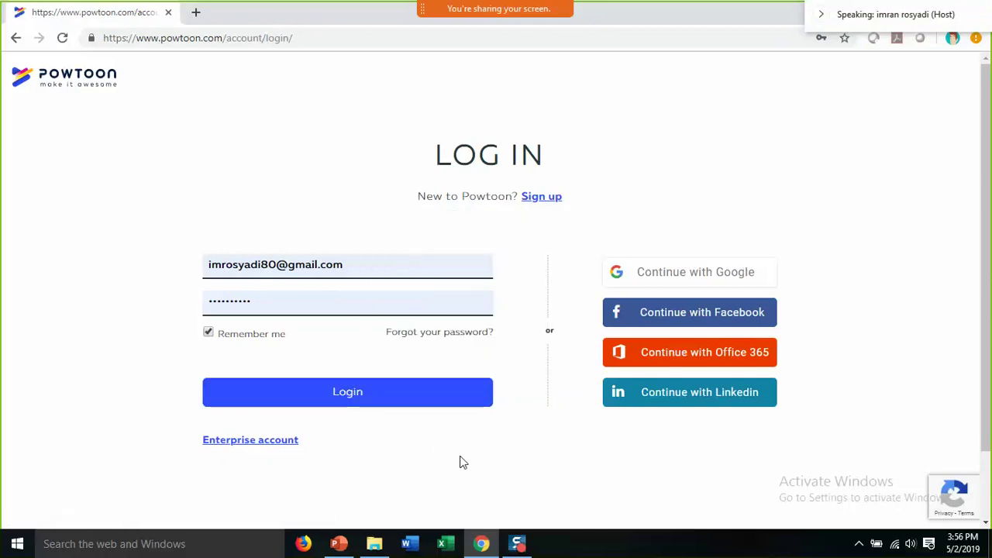
left_click(395, 399)
- Reload the log-in page, autofill the saved e-mail and password, and tick Remember me
left_click(62, 38)
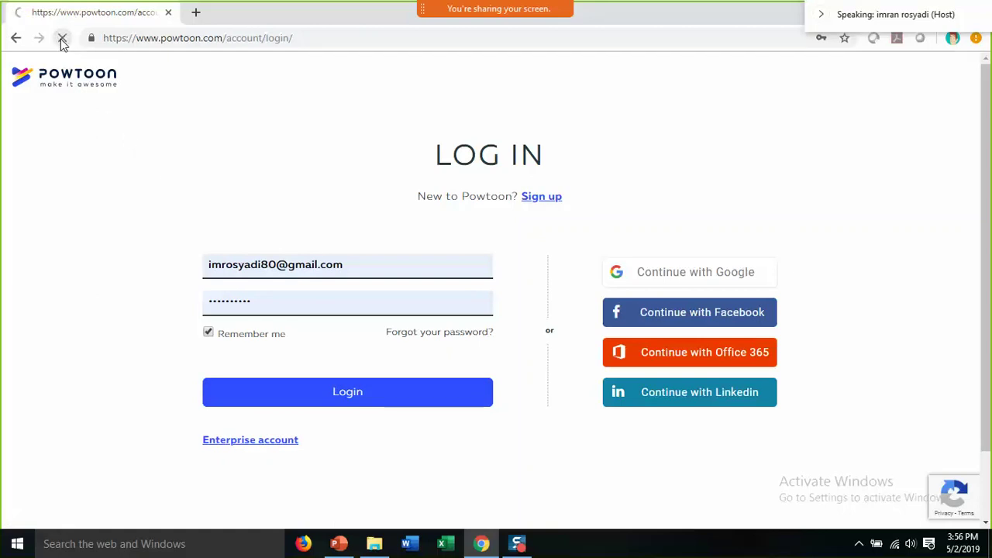
left_click(306, 273)
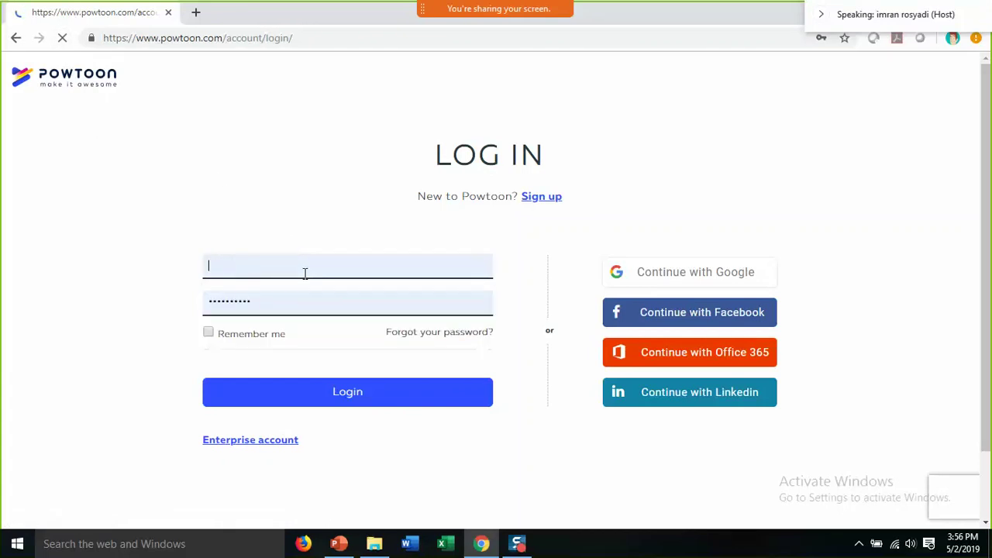
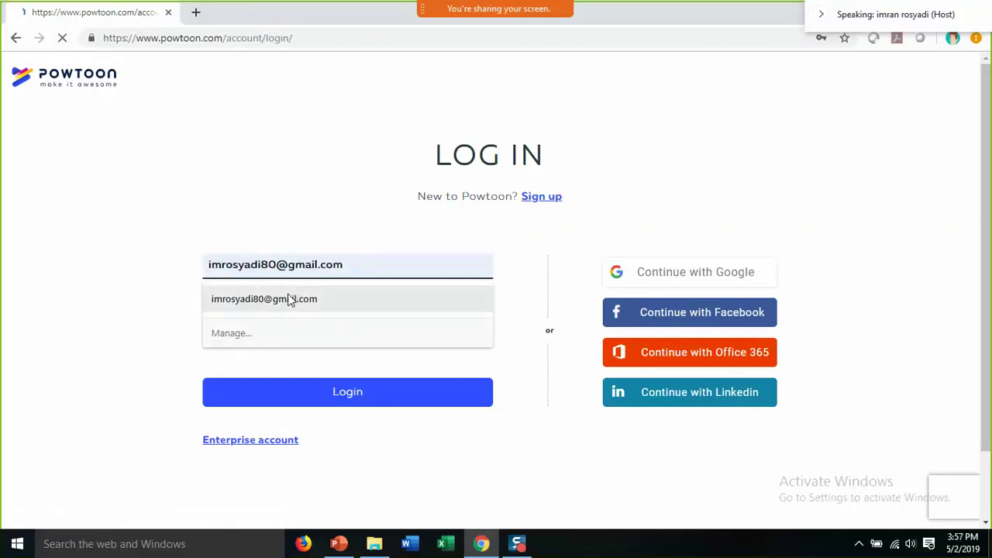
left_click(290, 300)
left_click(209, 333)
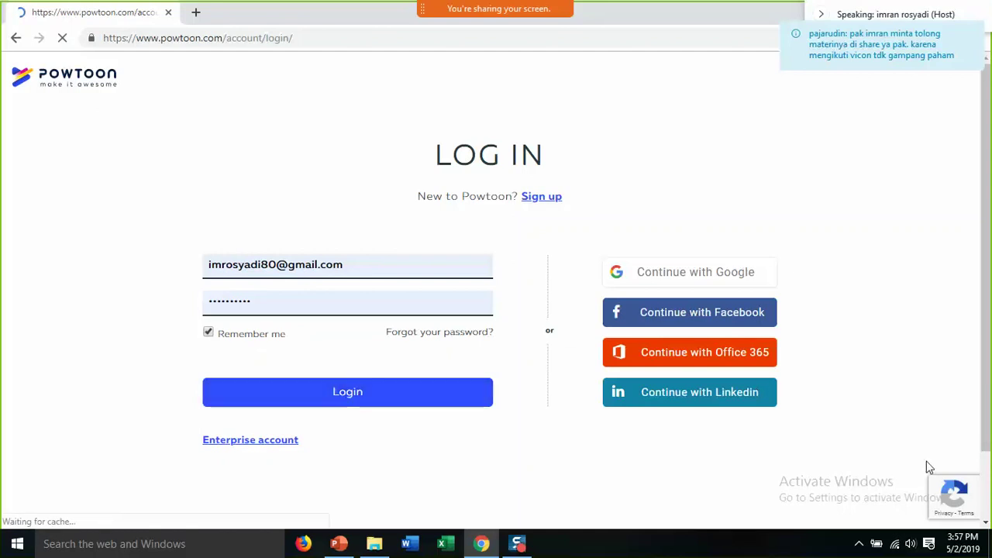
mouse_move(946, 486)
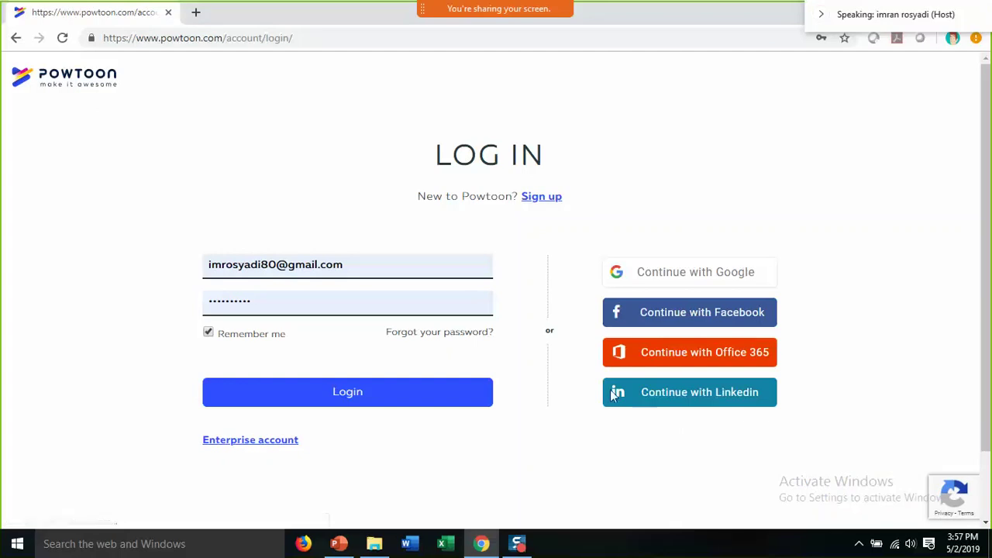
- Reload the login page and choose Continue with Google to bring up the account chooser
left_click(65, 42)
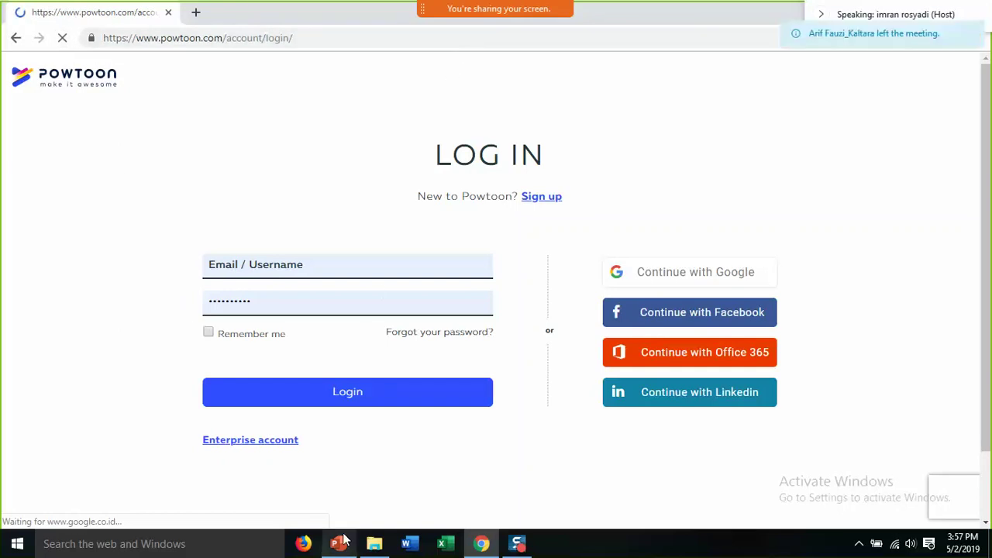
mouse_move(482, 545)
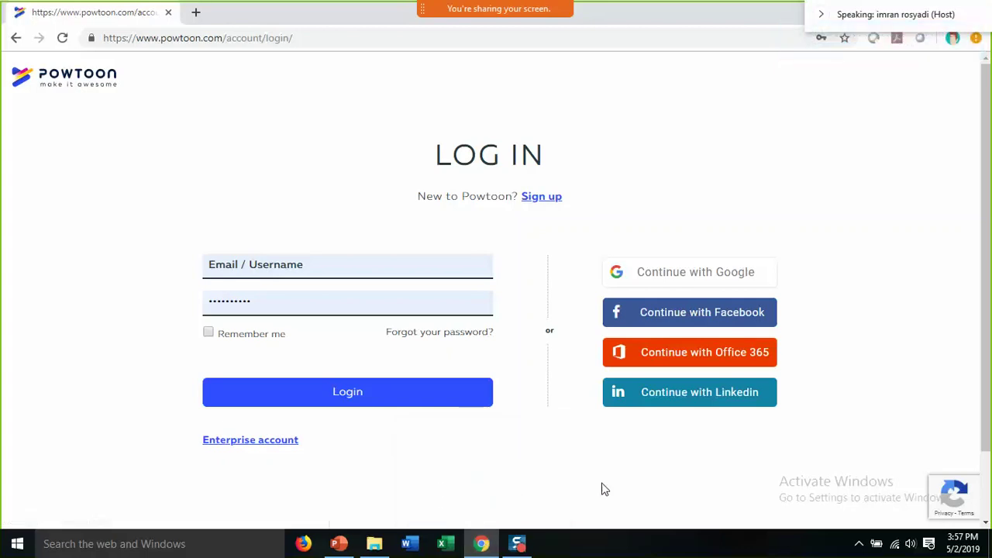
left_click(667, 280)
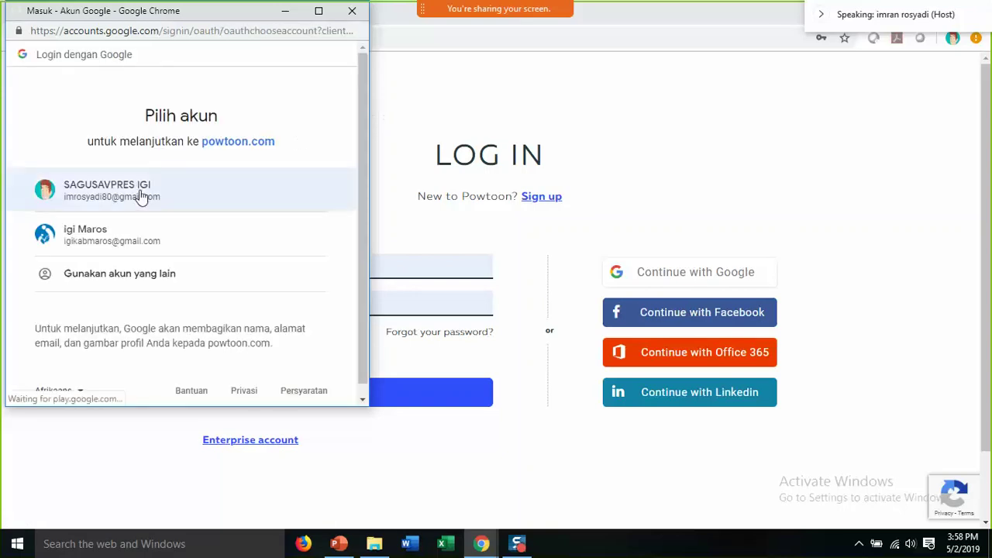
- Pick the first listed Google account to sign in to Powtoon
left_click(141, 194)
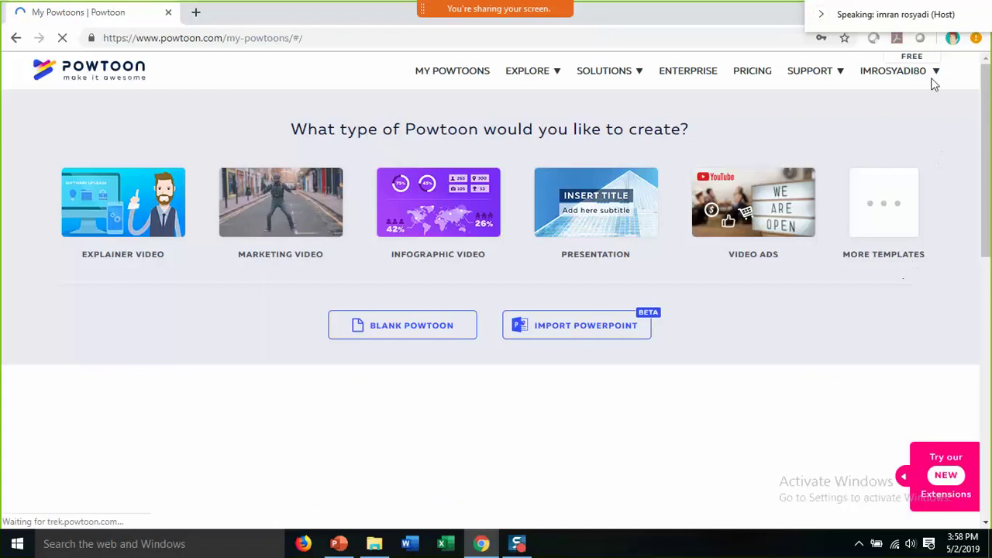
- Open the account name menu at the top right of the My Powtoons dashboard
left_click(881, 74)
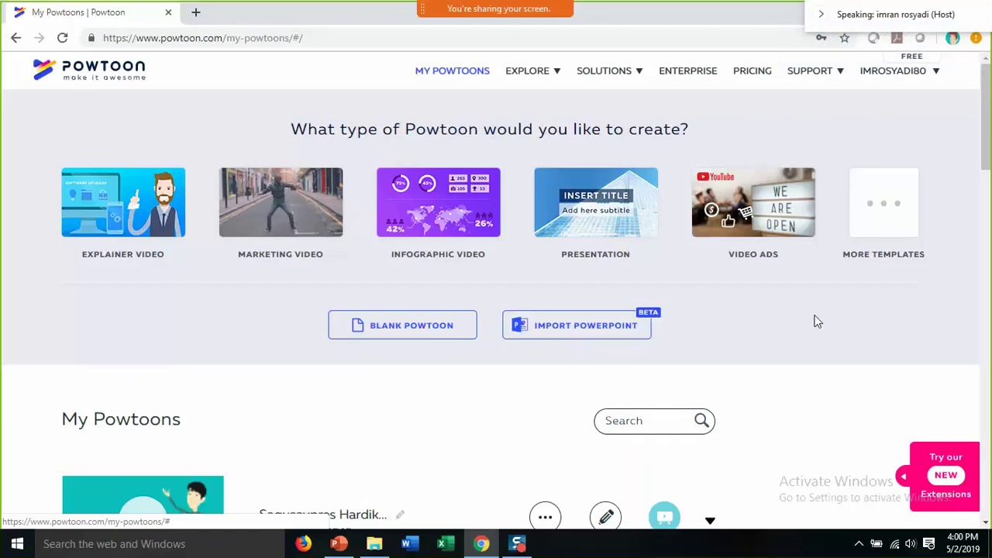
left_click_drag(984, 146, 990, 108)
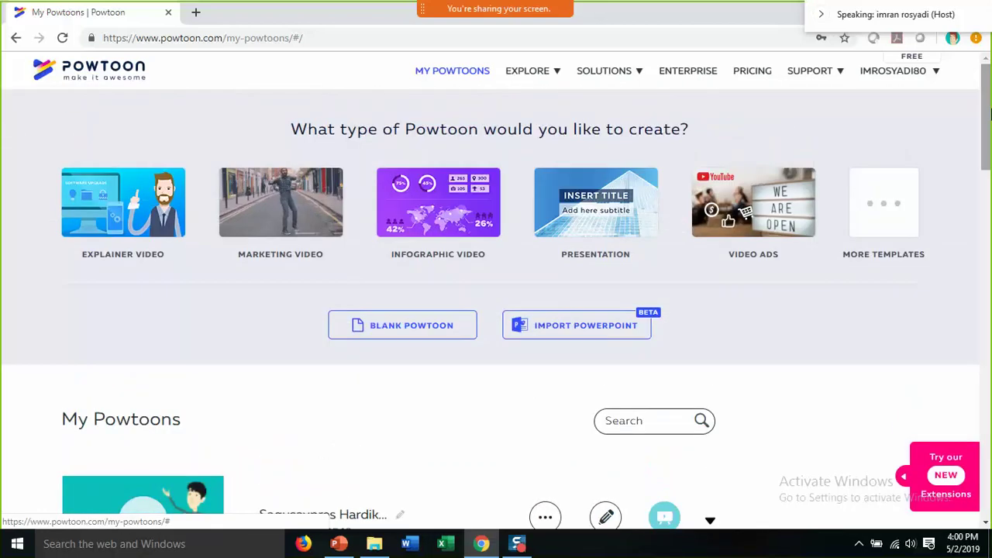
mouse_move(777, 70)
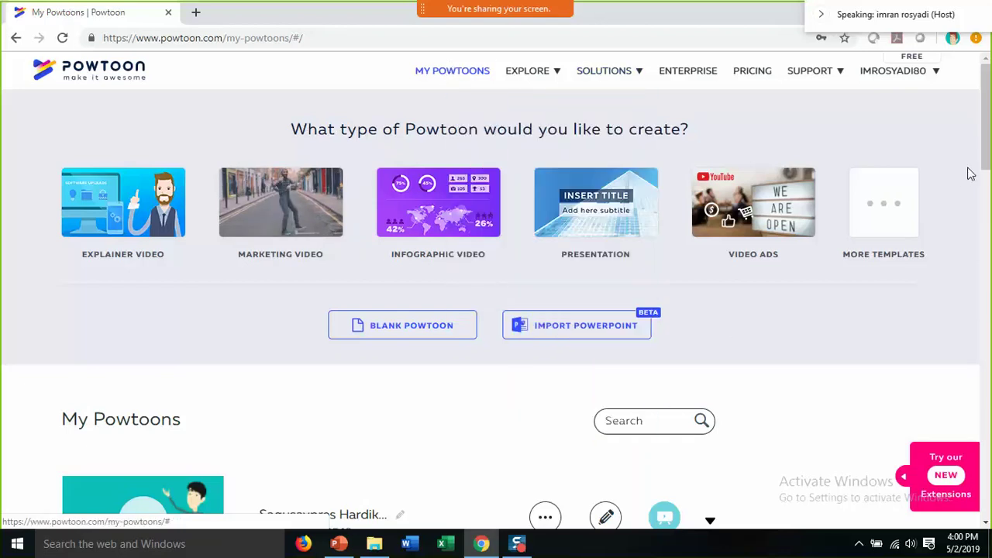
- Open More Templates, then mute all participants from the meeting's Participants panel and close it
left_click(897, 197)
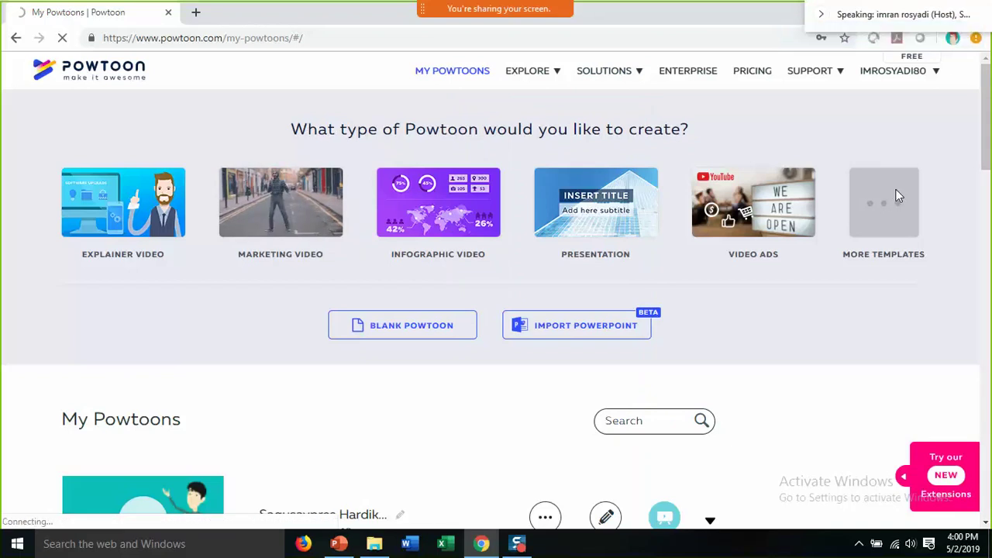
mouse_move(545, 9)
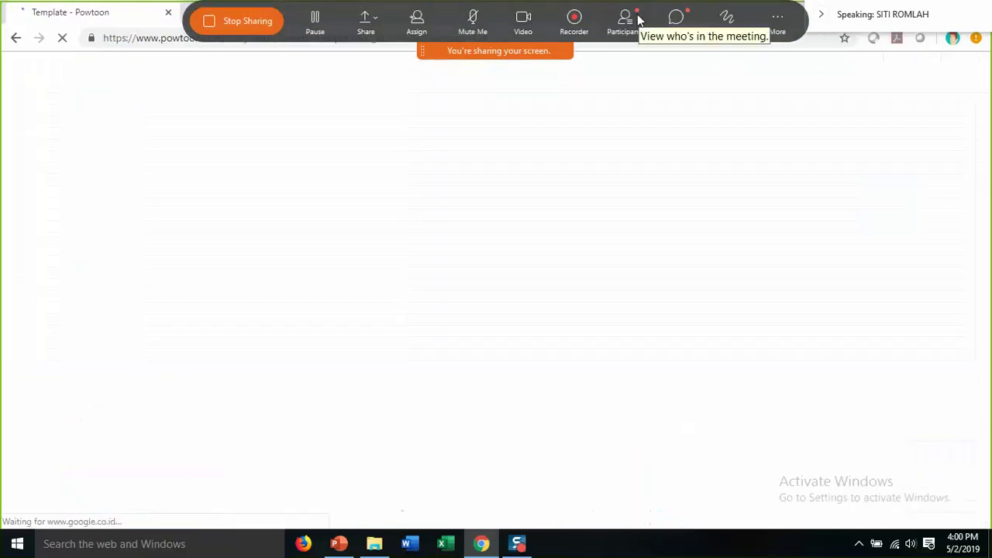
left_click(638, 18)
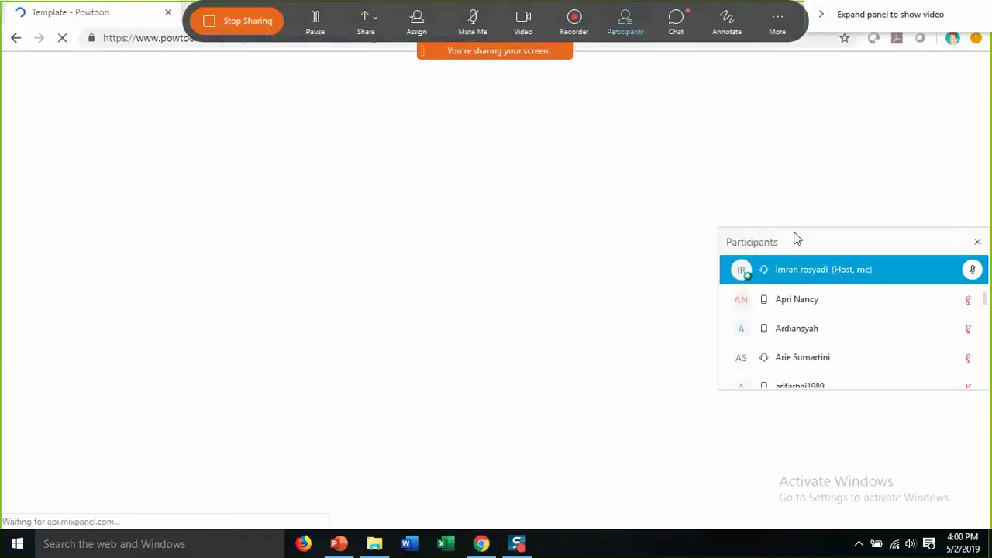
right_click(833, 268)
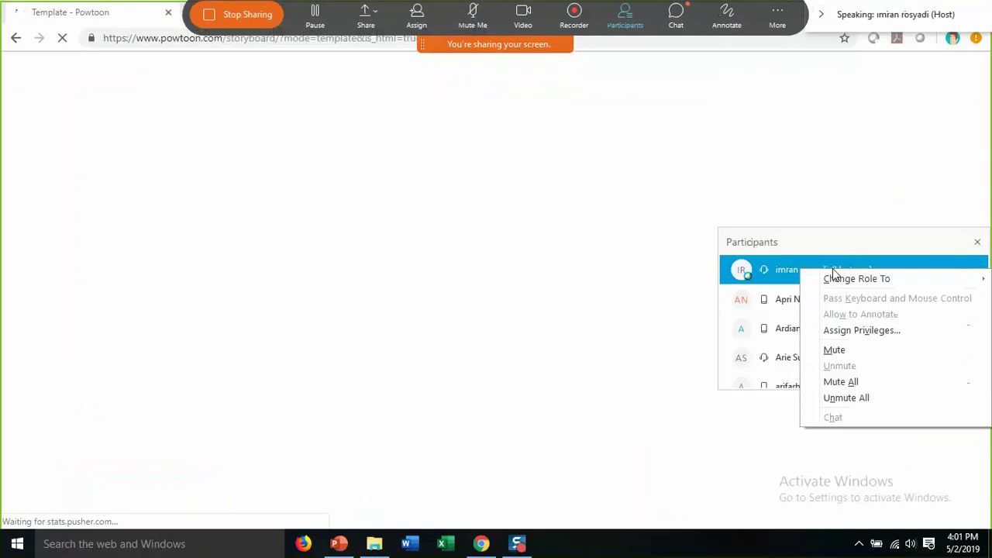
left_click(836, 382)
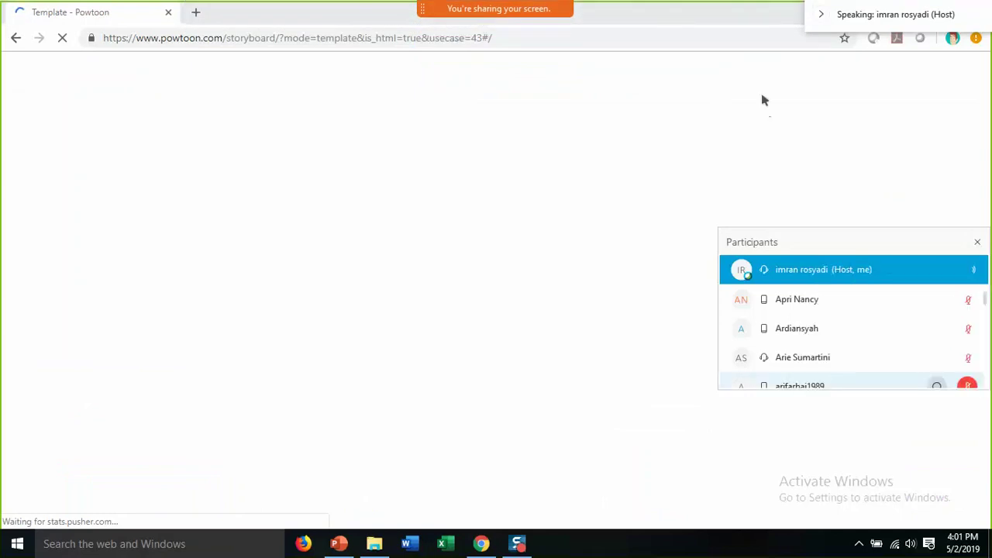
left_click(977, 242)
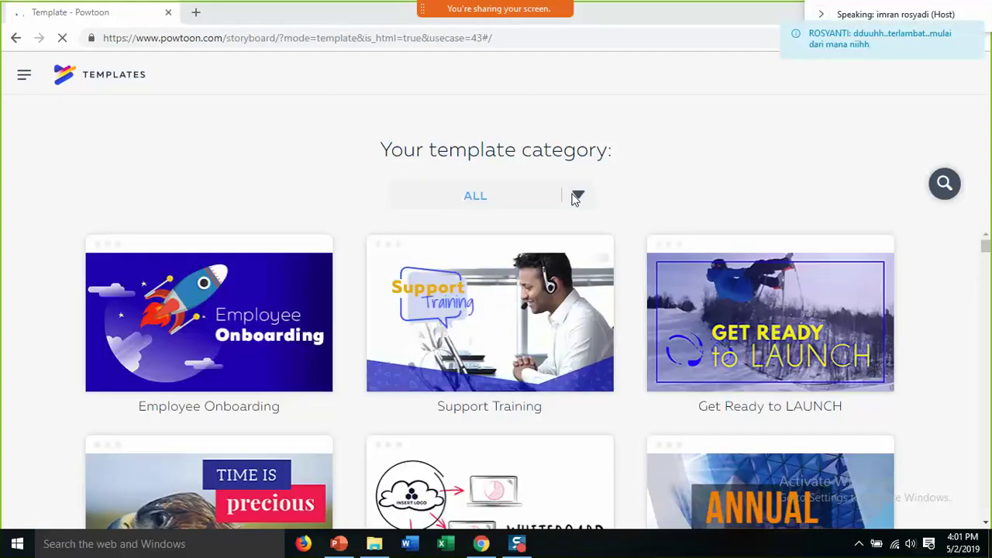
- Filter the template gallery to the Education category's Teacher templates
left_click(575, 197)
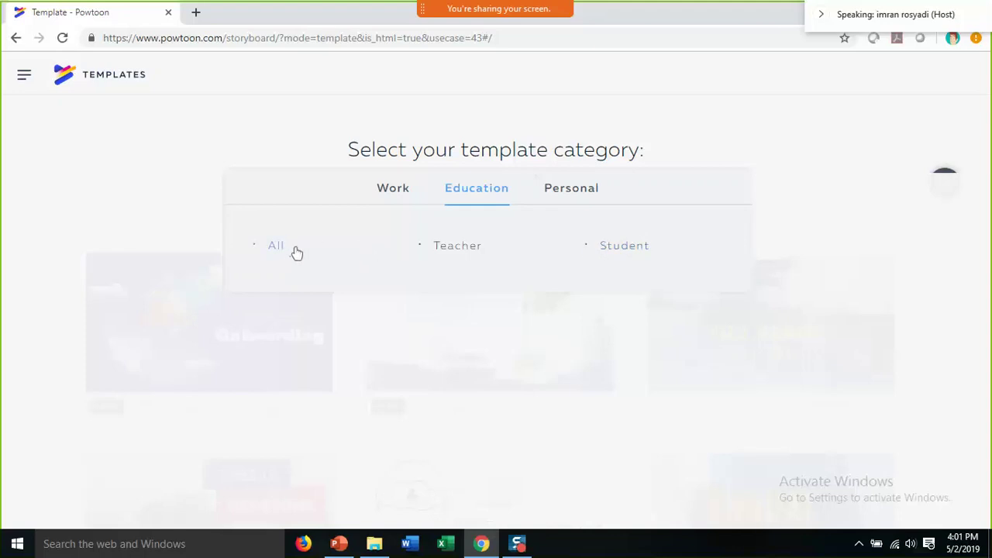
left_click(458, 247)
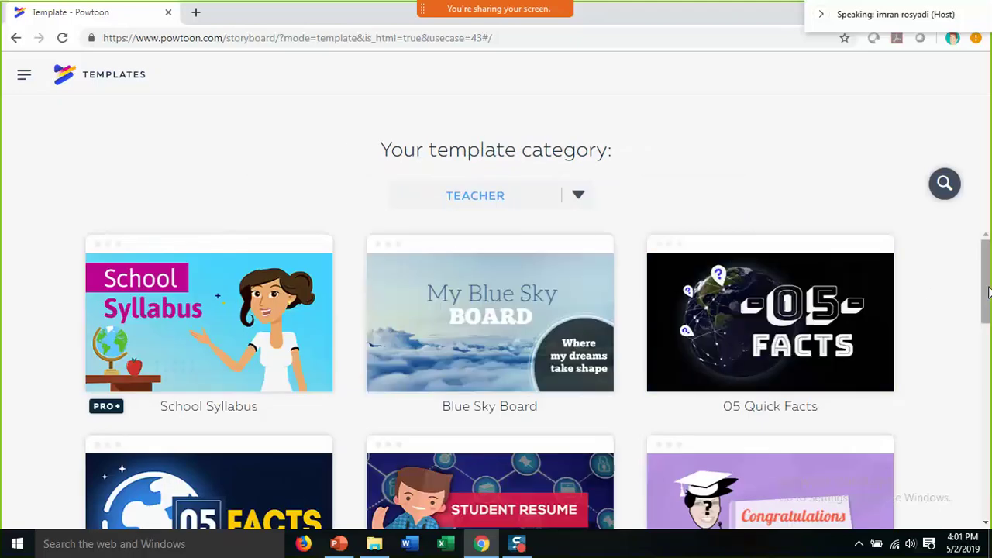
left_click_drag(989, 292, 988, 310)
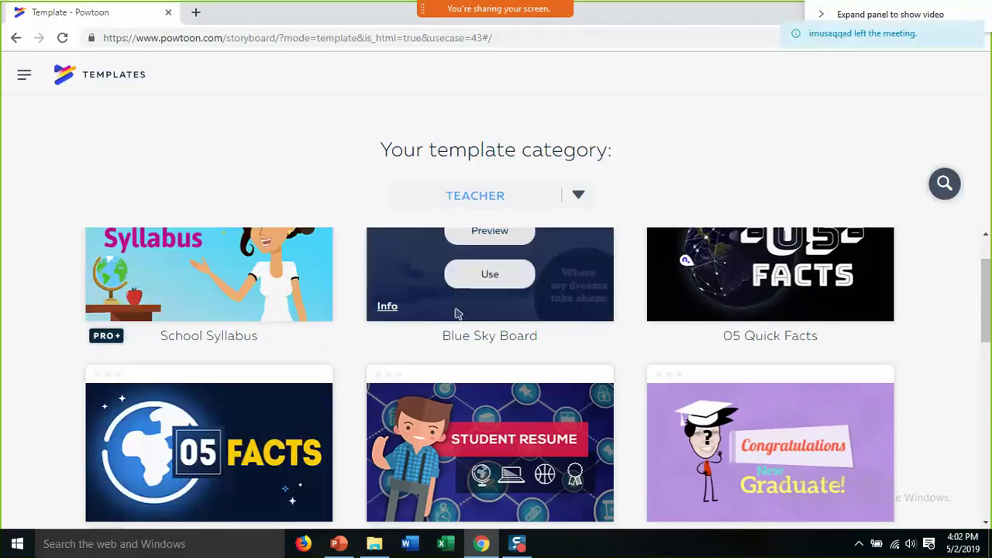
left_click_drag(980, 314, 982, 348)
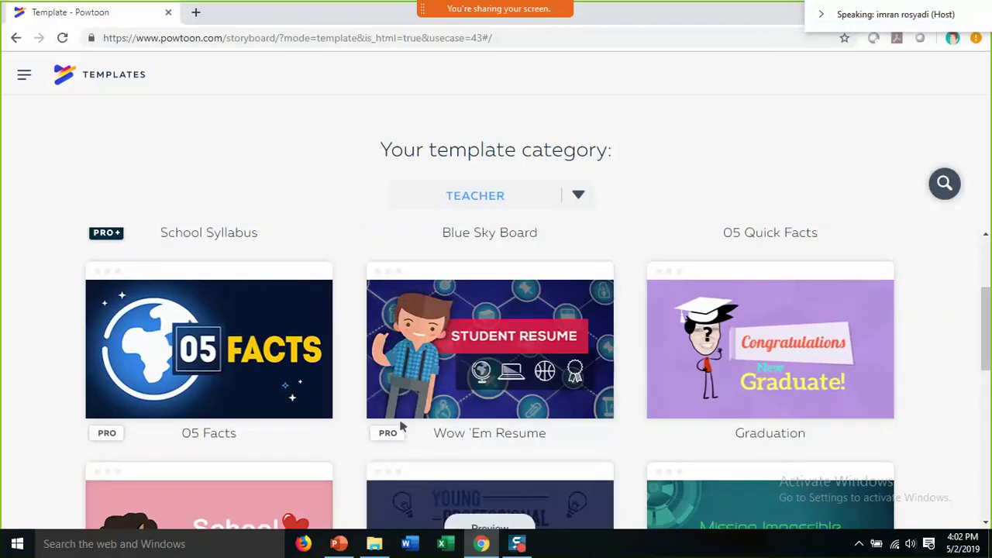
mouse_move(402, 426)
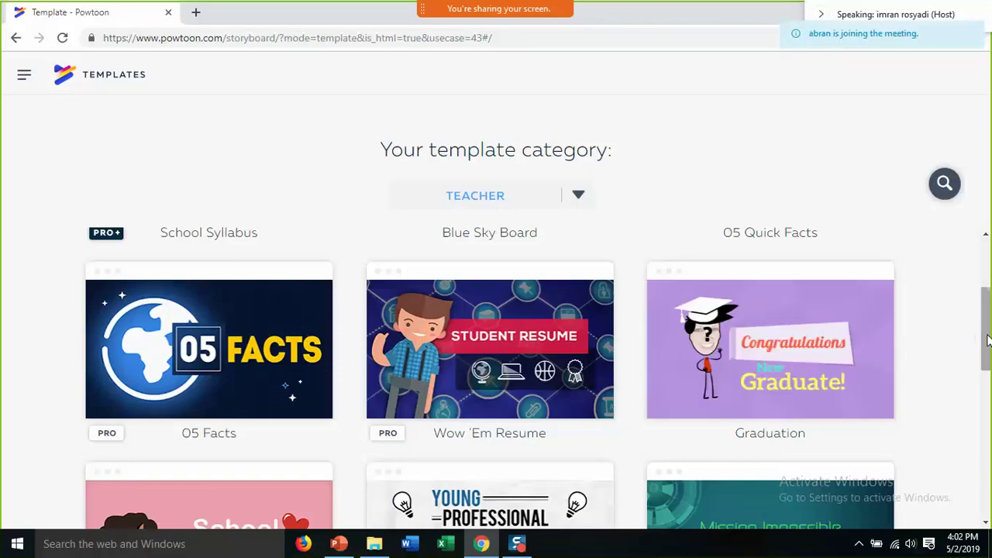
scroll(988, 341, "down", 1)
mouse_move(731, 386)
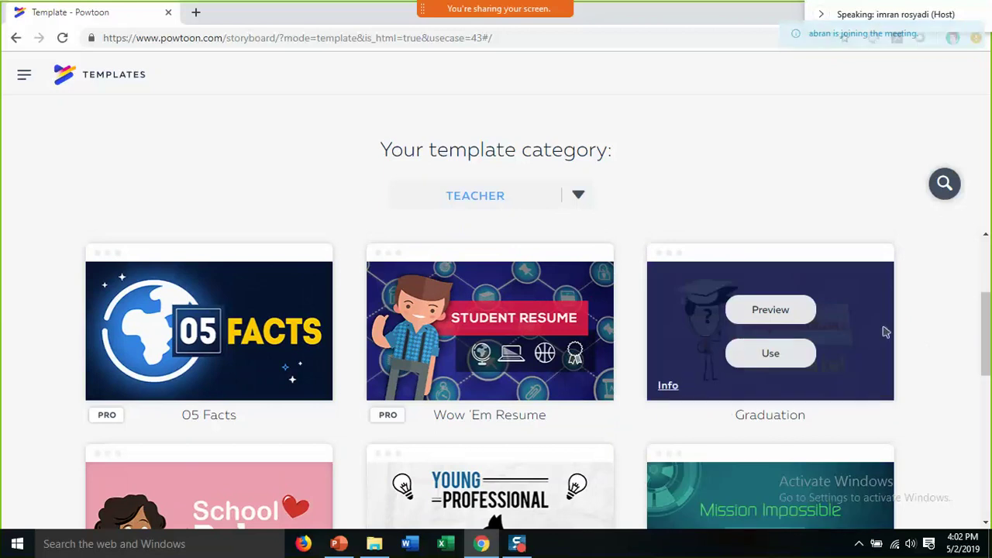
left_click_drag(984, 319, 990, 423)
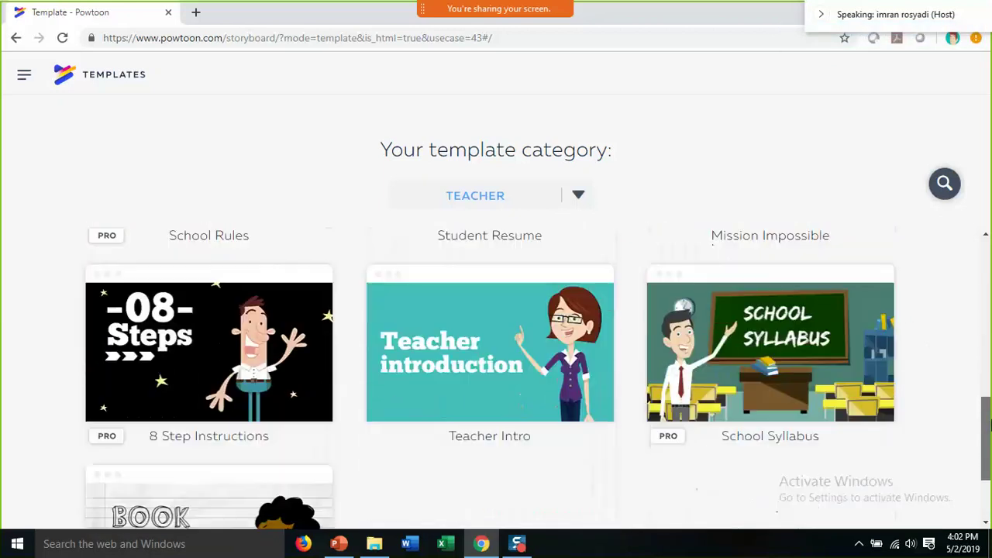
- Scroll to the Graduation template card and start a new powtoon from it with Use
mouse_move(750, 364)
mouse_move(484, 324)
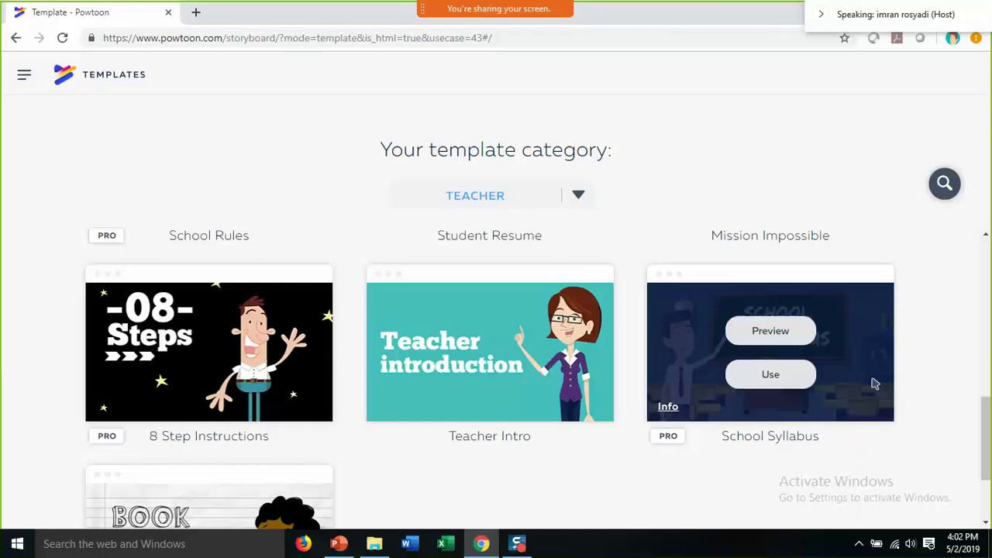
left_click_drag(984, 436, 973, 338)
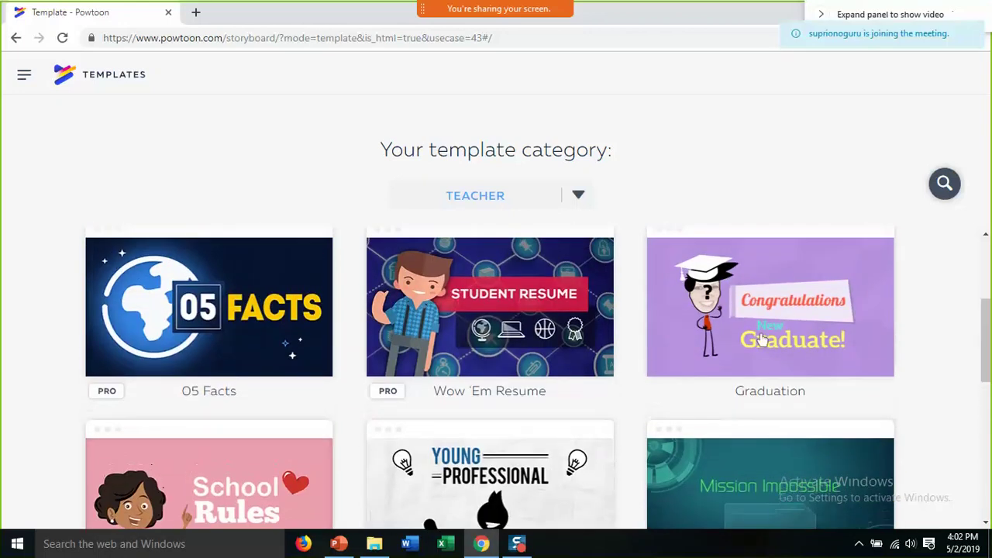
mouse_move(707, 341)
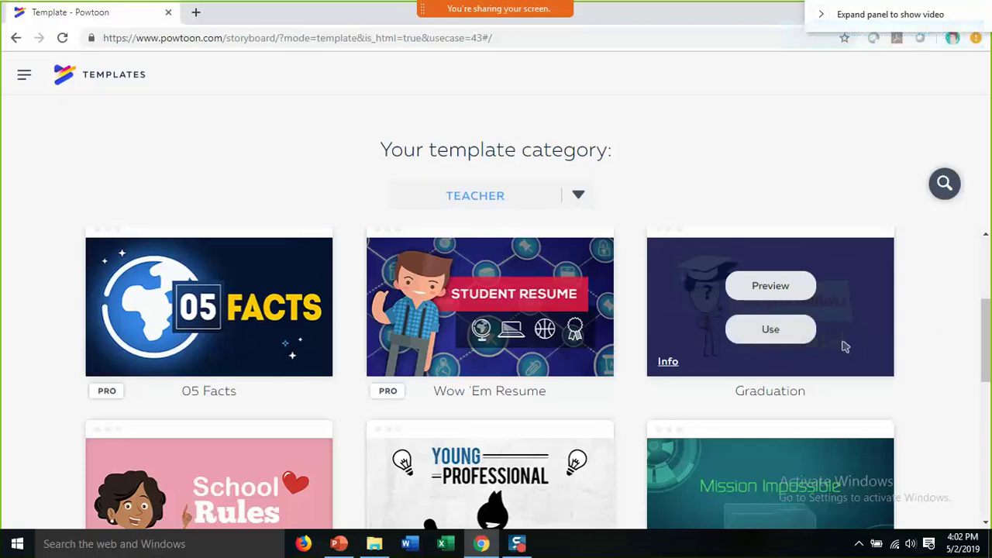
left_click(788, 331)
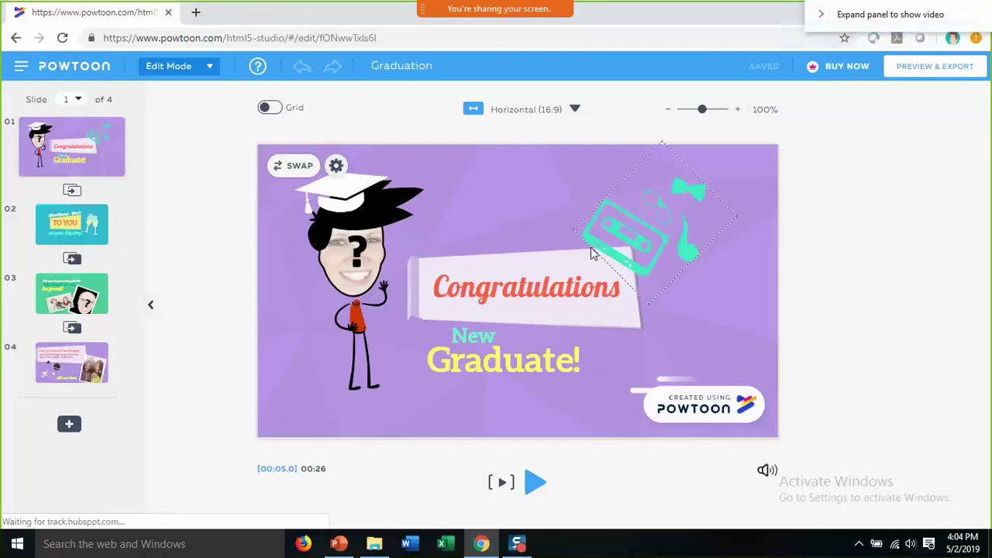
- Replace the slide 1 banner word 'Congratulations' with 'Selamat...', then deselect the text
left_click(491, 286)
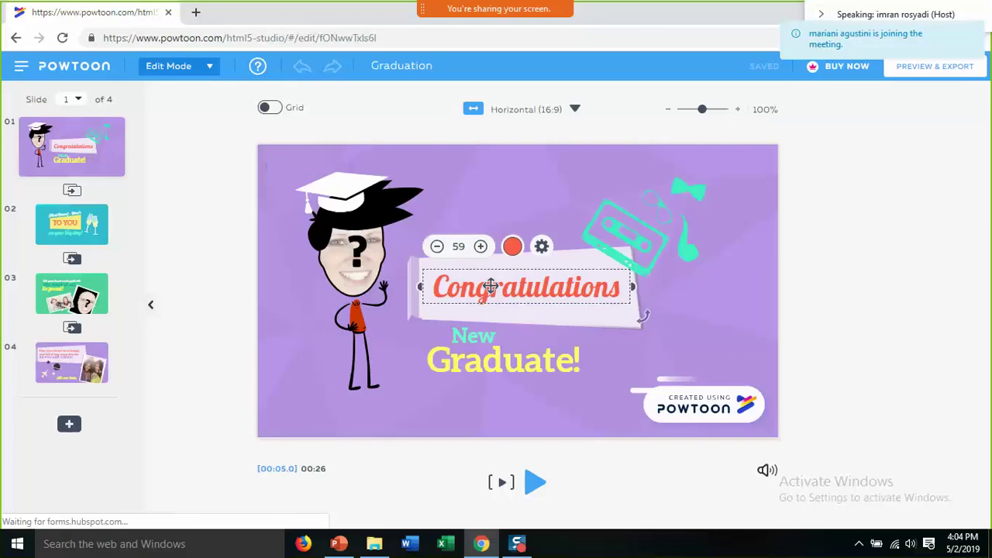
left_click(356, 253)
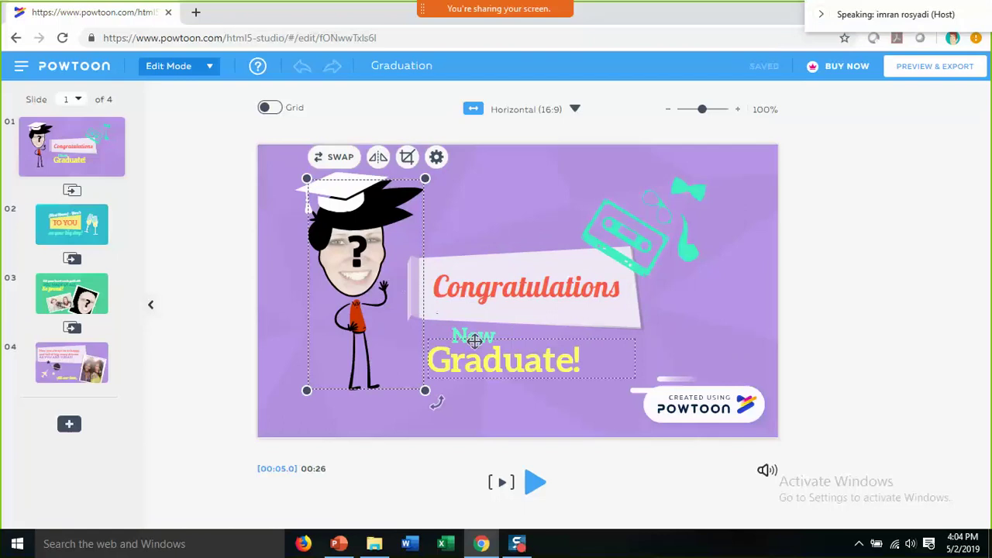
left_click(485, 289)
left_click(487, 290)
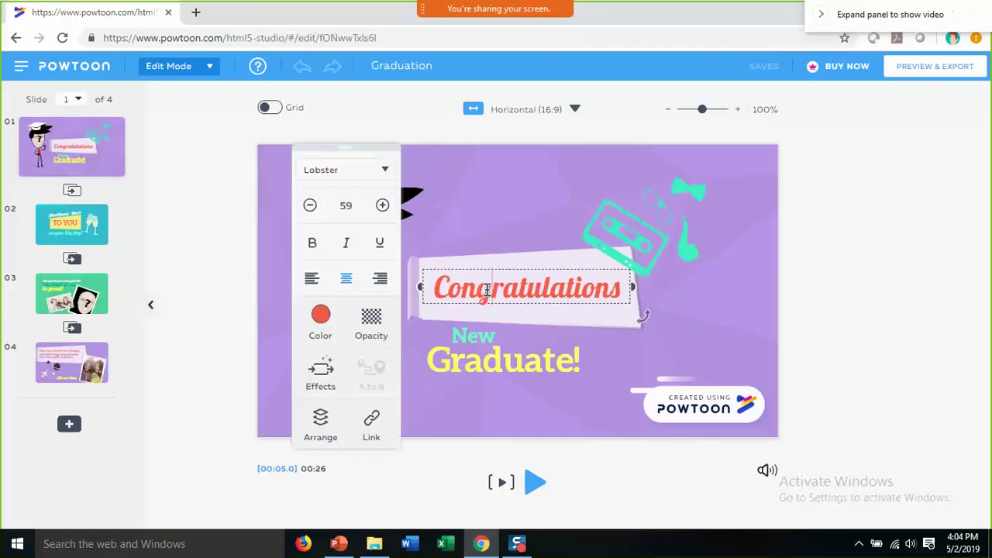
double_click(487, 289)
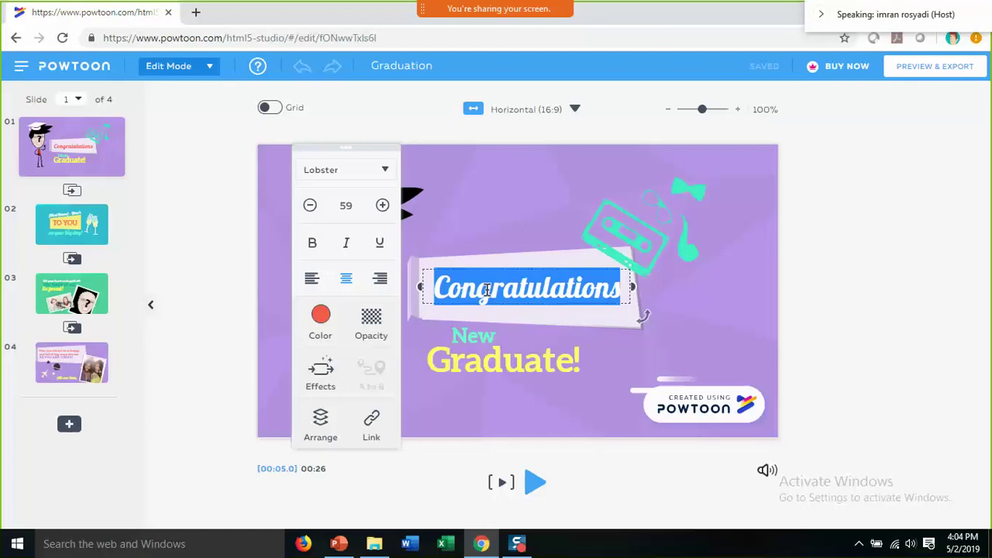
type("Selamat")
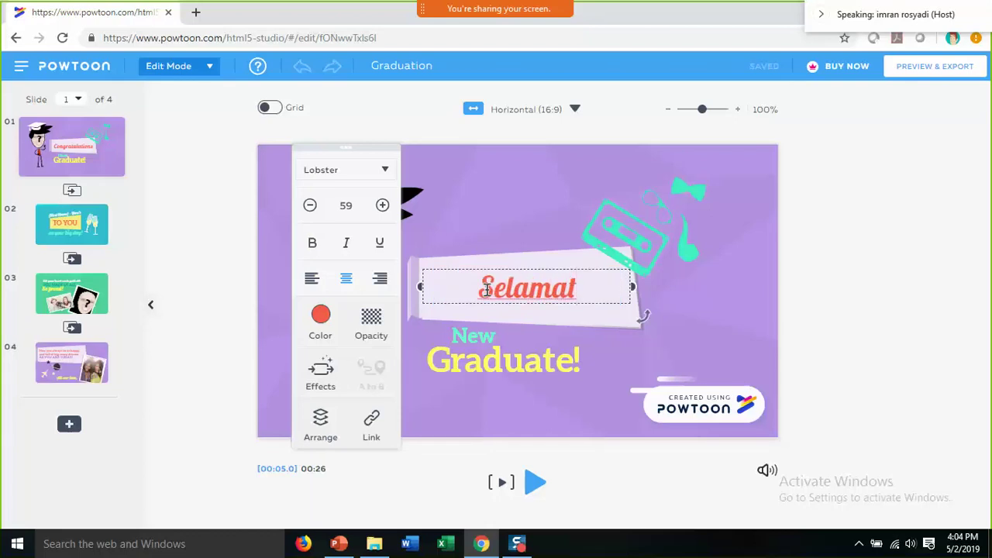
type("...")
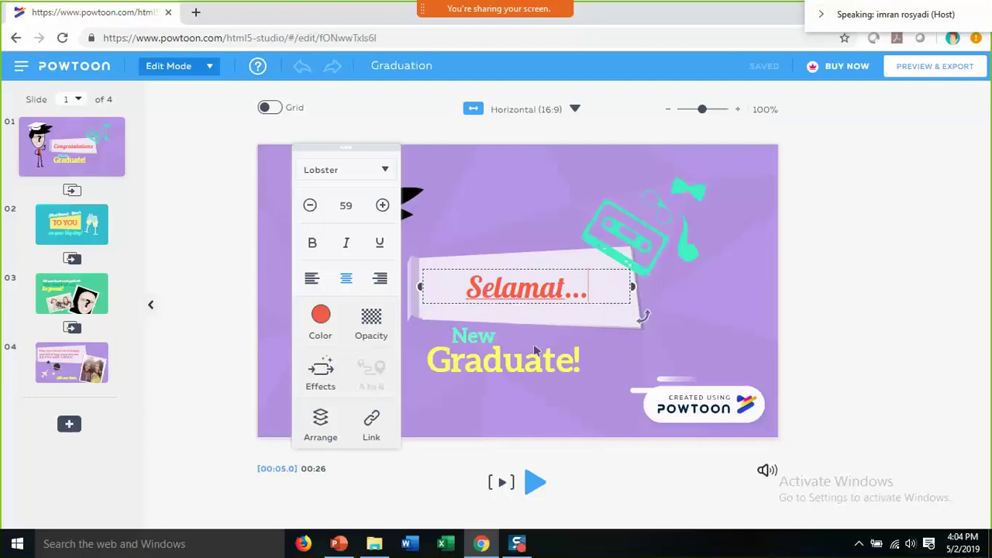
double_click(483, 338)
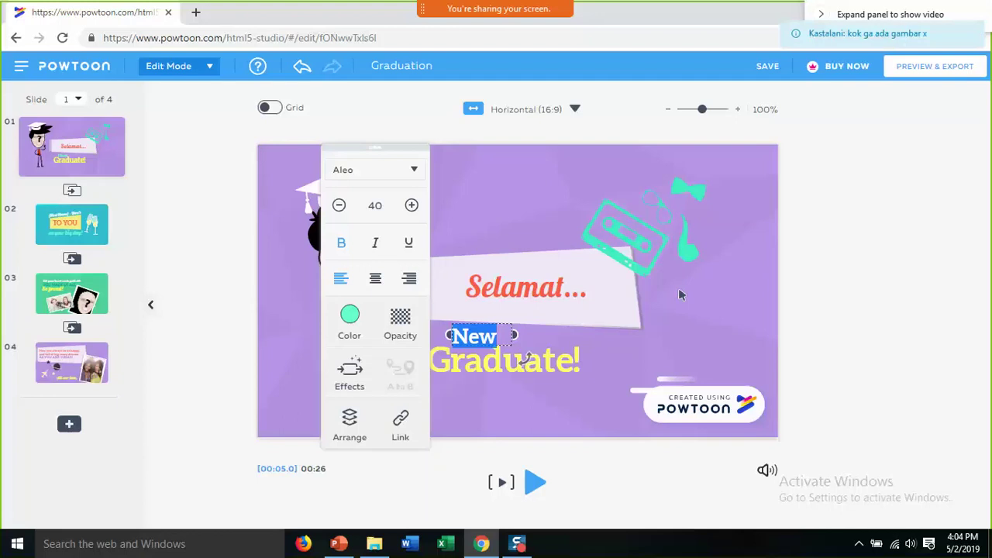
left_click(508, 161)
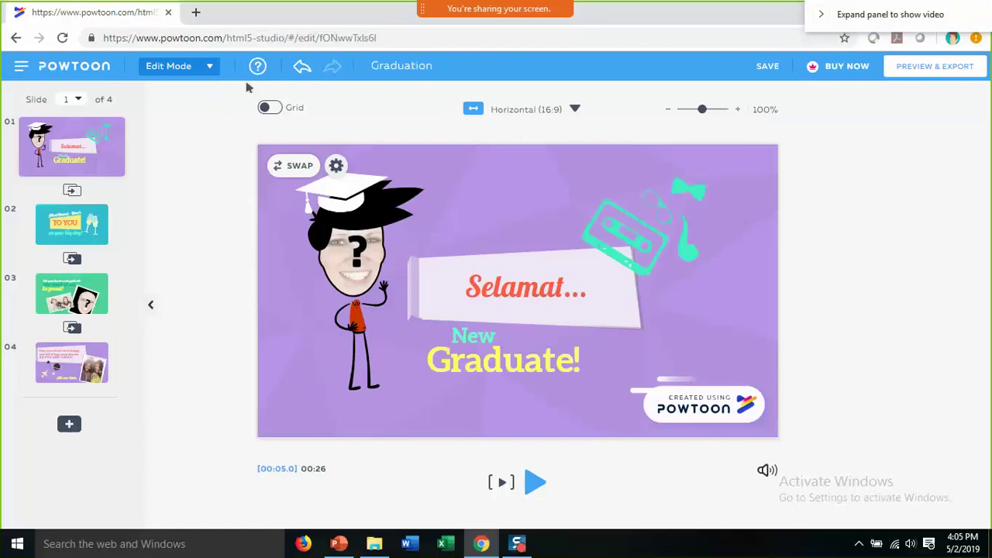
- Switch the editor to Create Mode and insert a blank slide as slide 2
left_click(211, 69)
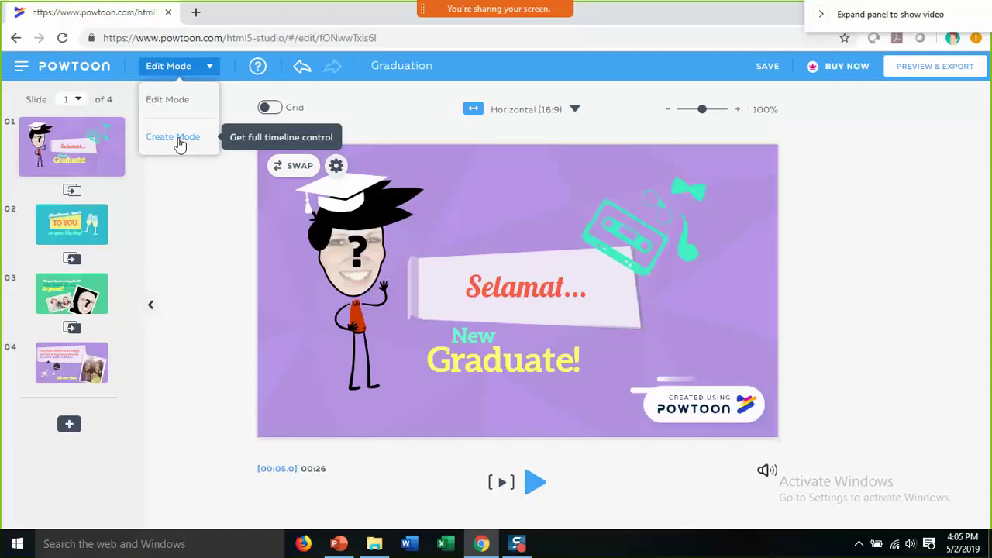
left_click(180, 145)
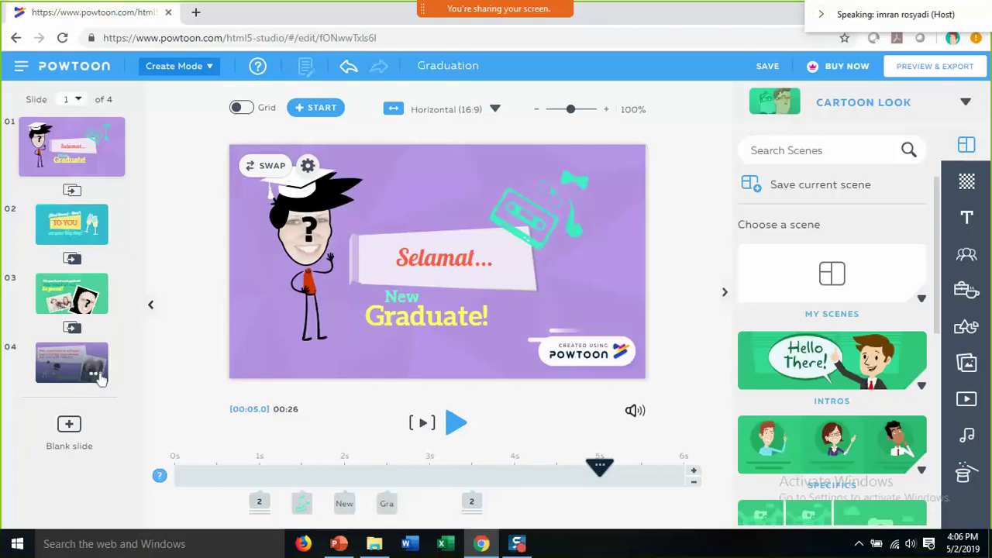
left_click(97, 375)
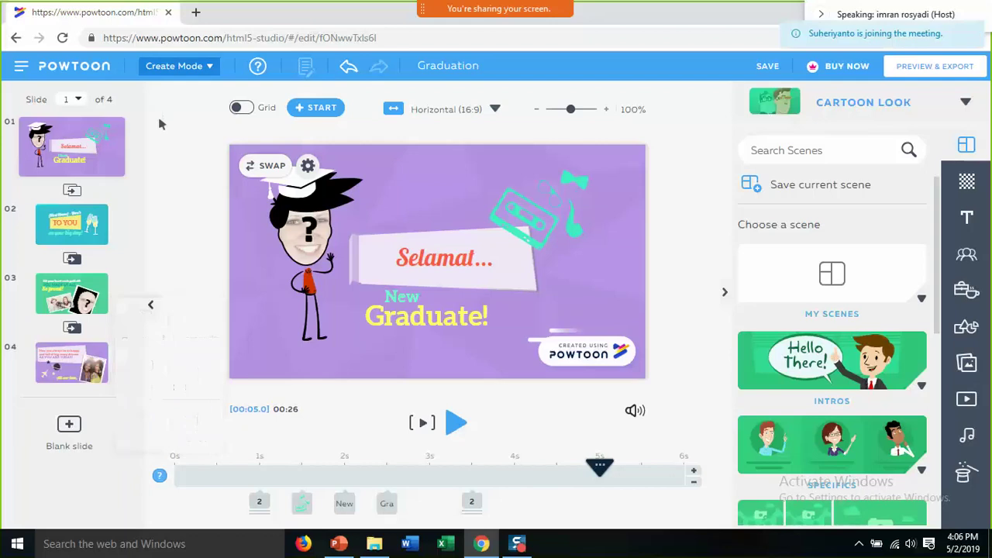
left_click(69, 428)
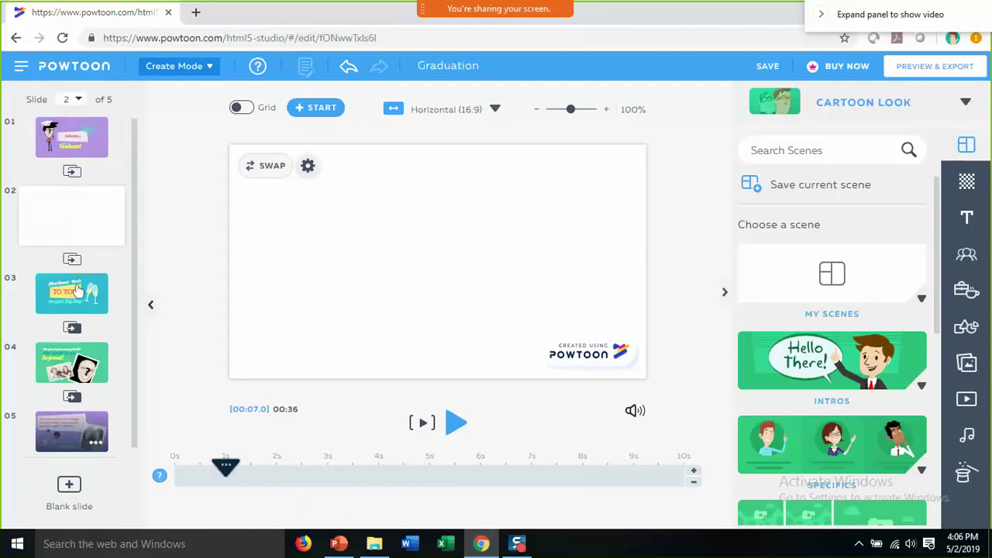
- Delete the blank second slide from its options menu, leaving four slides
mouse_move(111, 240)
left_click(111, 239)
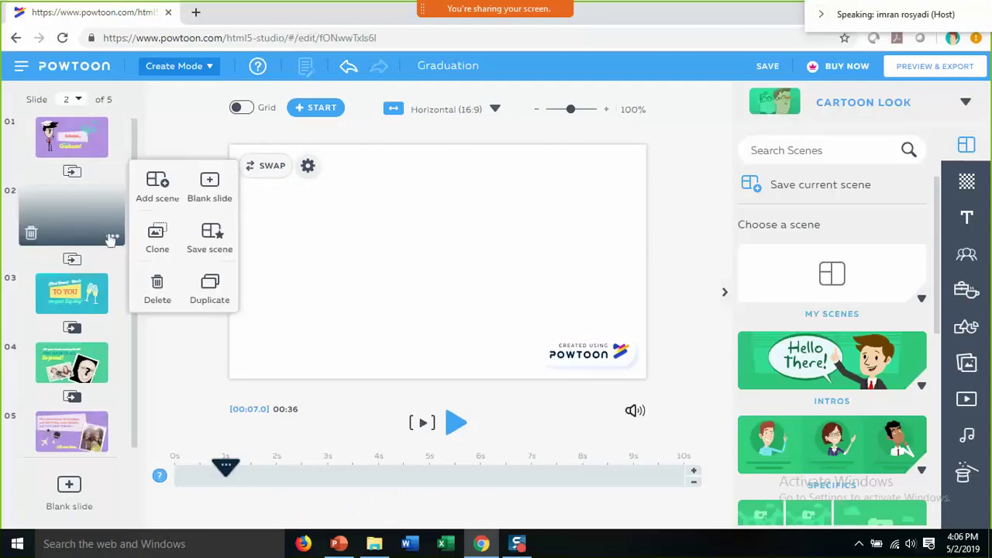
left_click(113, 239)
left_click(113, 240)
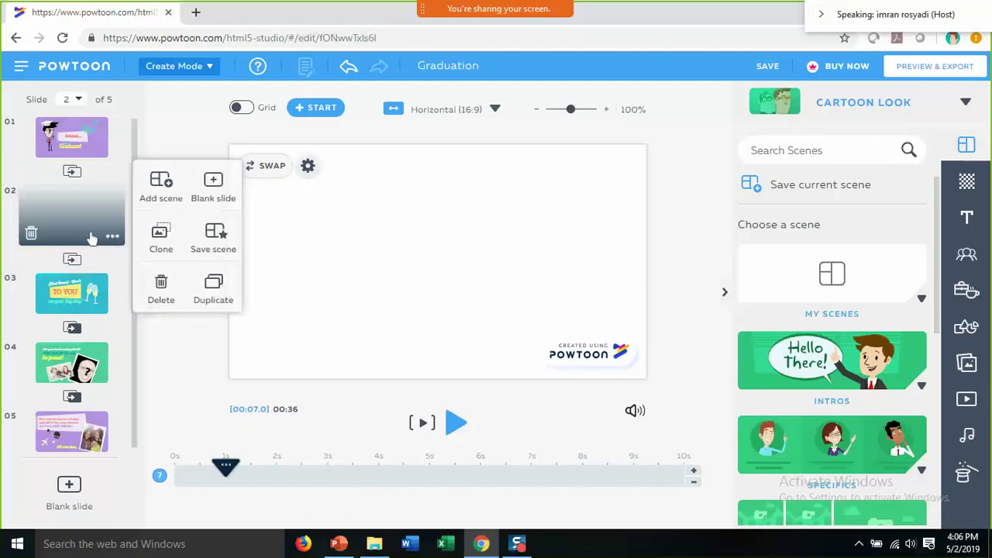
left_click(30, 234)
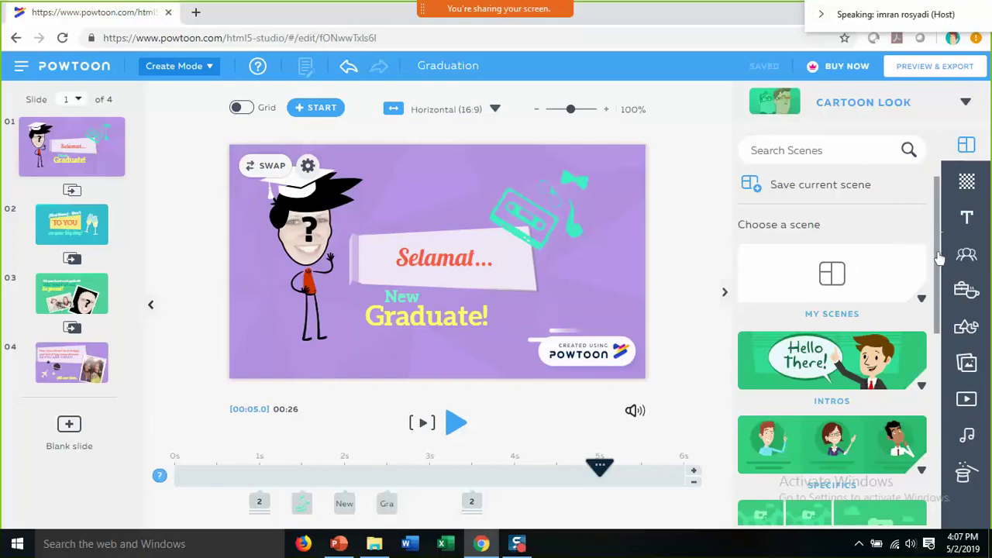
- Scroll the Scenes panel, then bring up the Background choices from the right sidebar
scroll(939, 260, "down", 2)
scroll(941, 271, "down", 1)
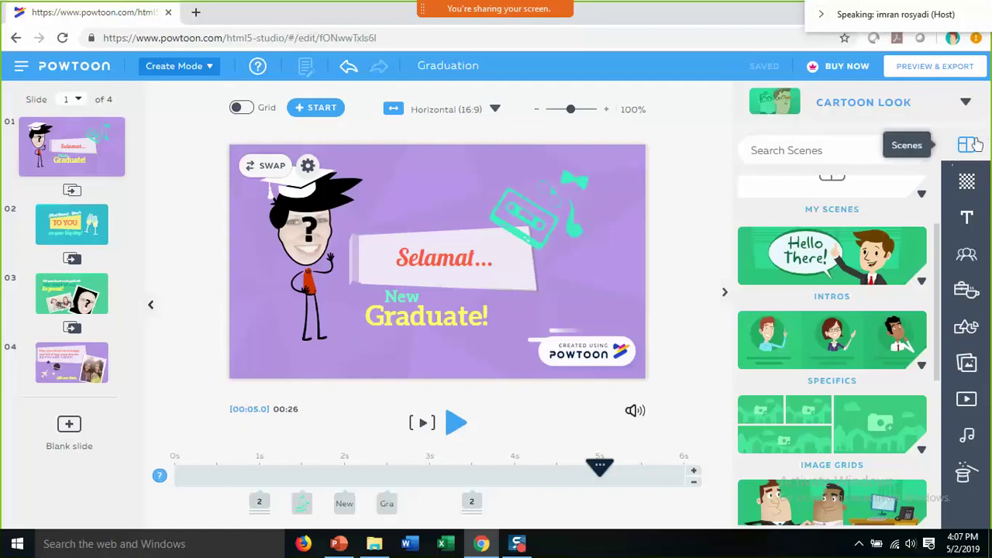
left_click(968, 185)
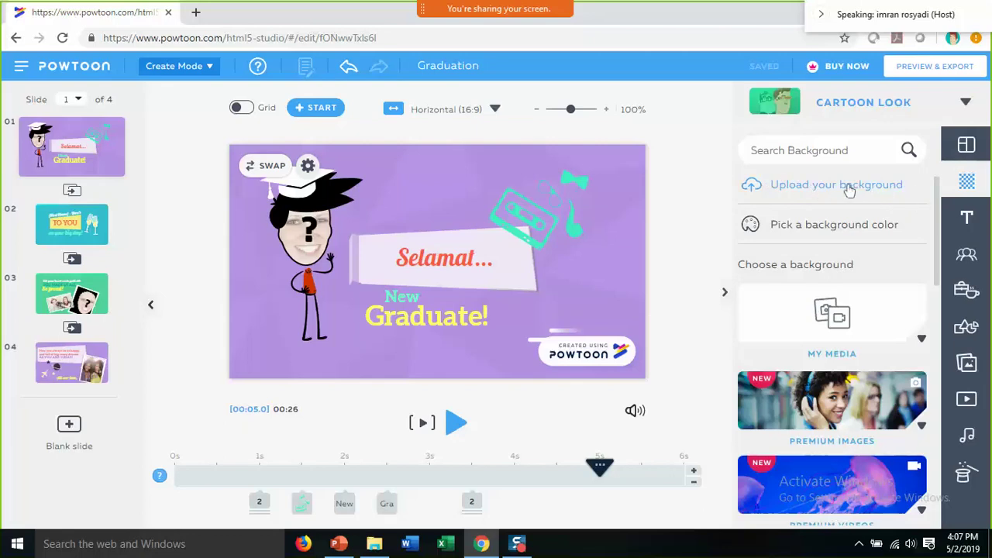
left_click(806, 192)
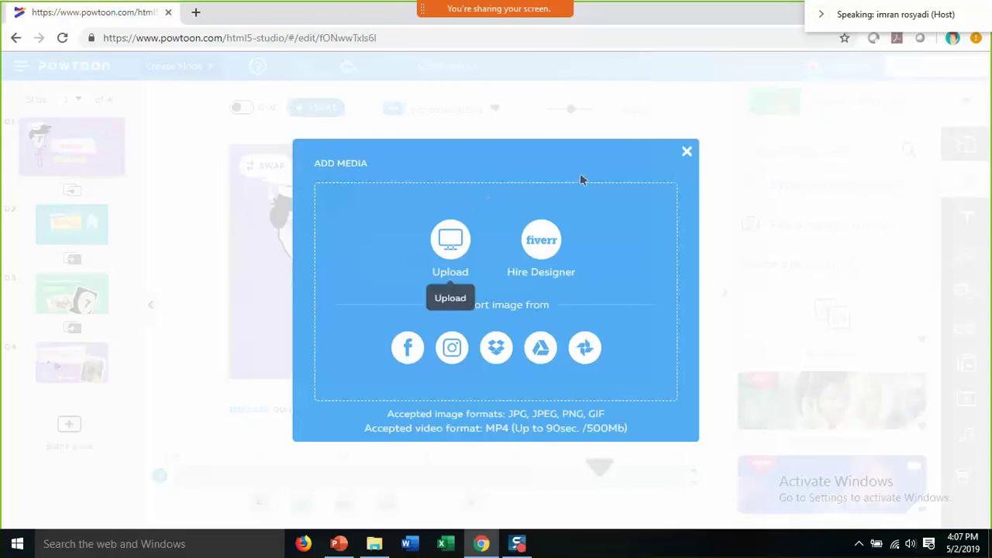
left_click(689, 154)
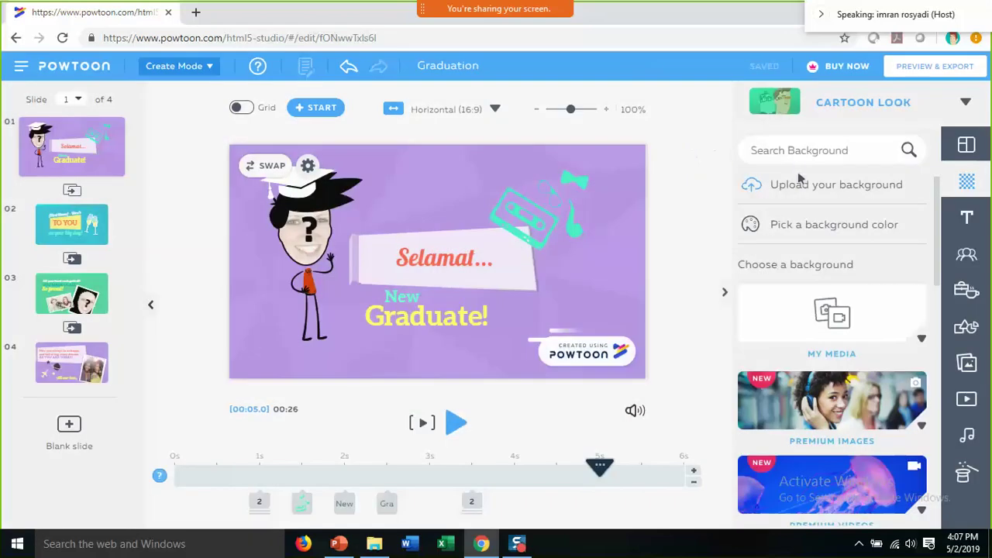
left_click(801, 179)
left_click(688, 152)
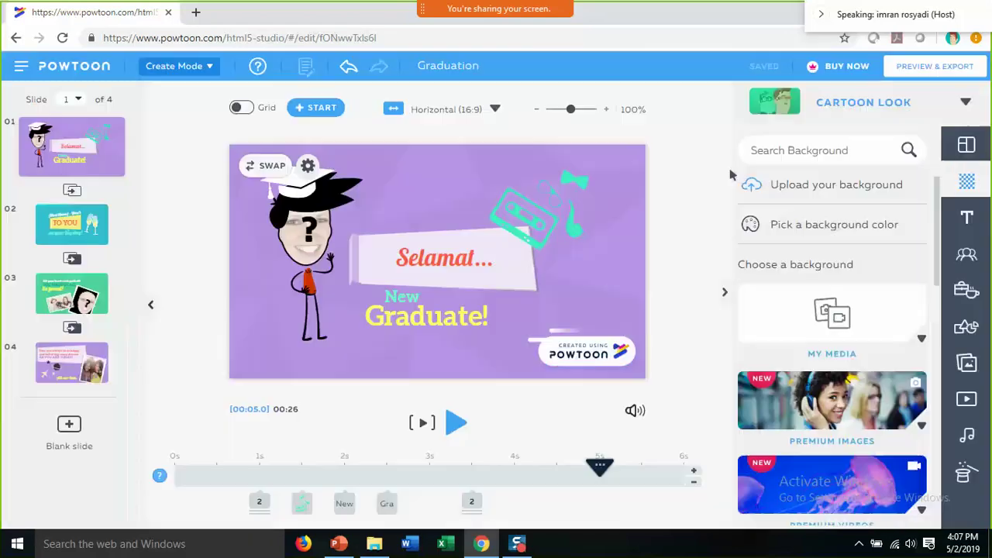
left_click(799, 186)
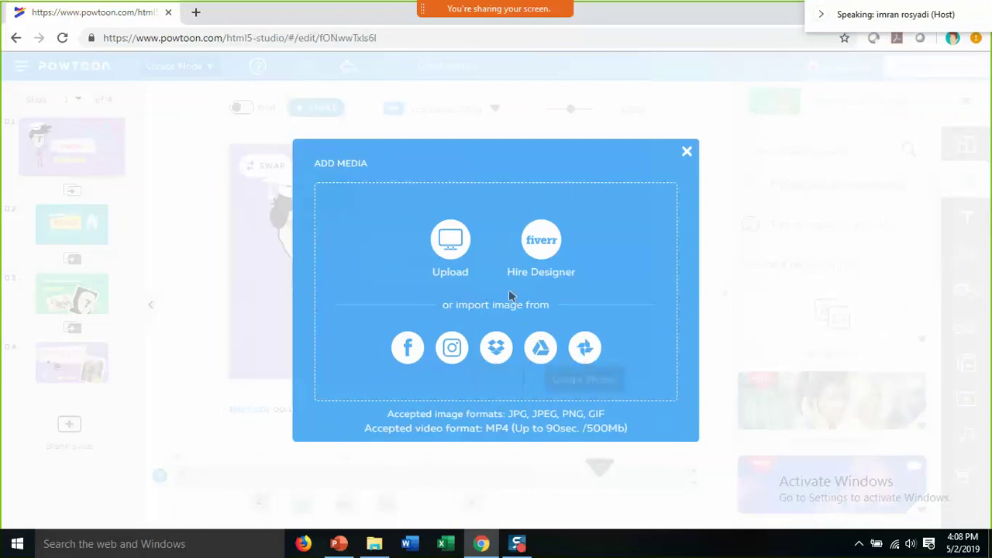
left_click(447, 253)
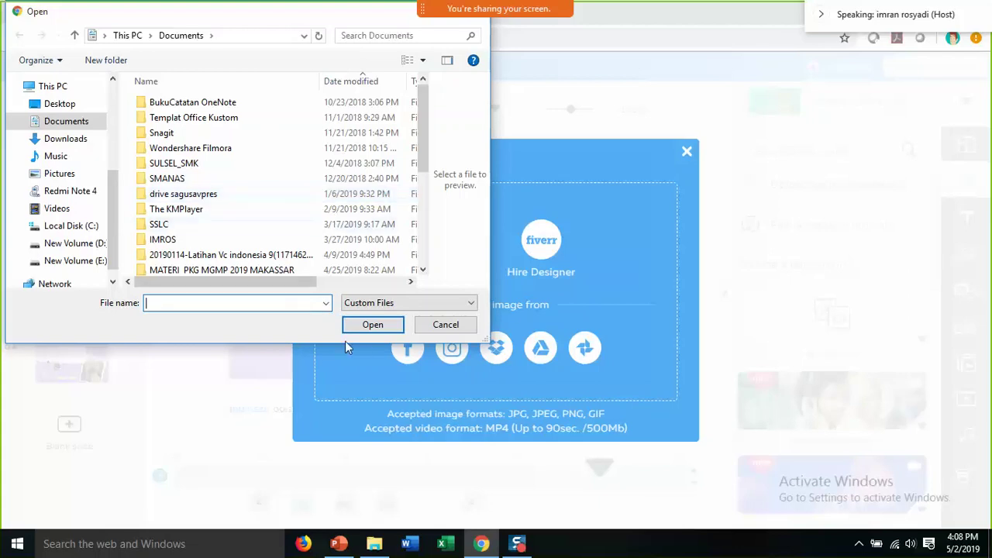
left_click(431, 325)
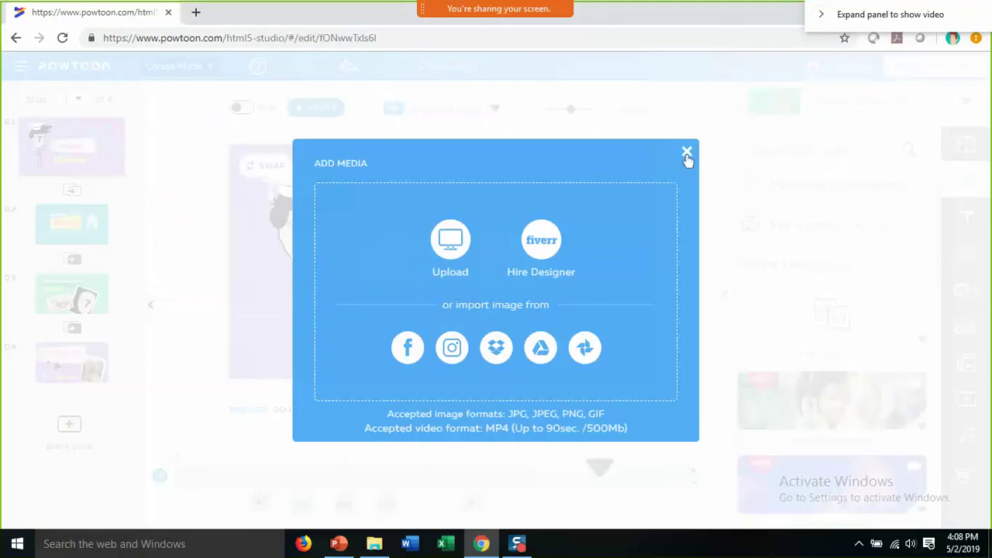
left_click(687, 152)
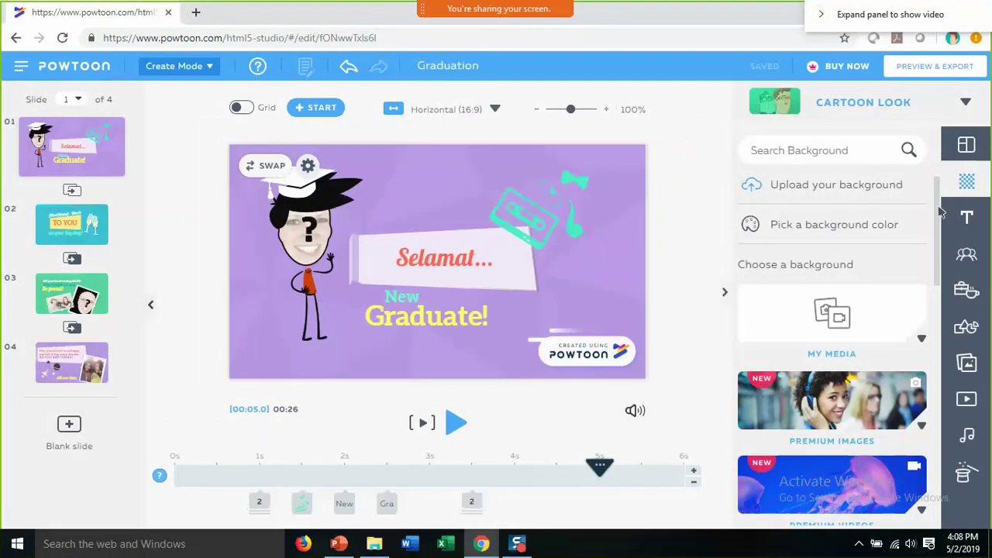
left_click_drag(940, 215, 938, 353)
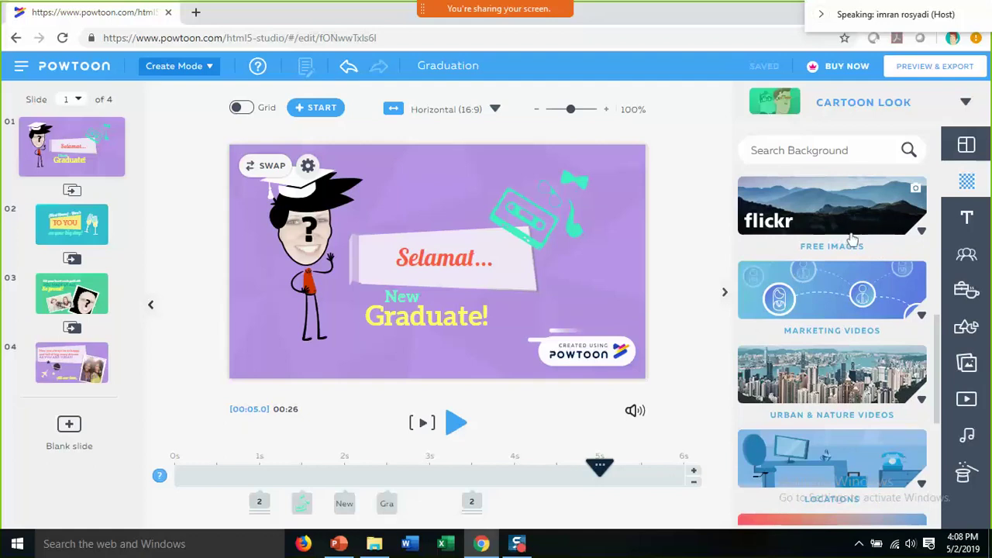
left_click_drag(938, 336, 939, 355)
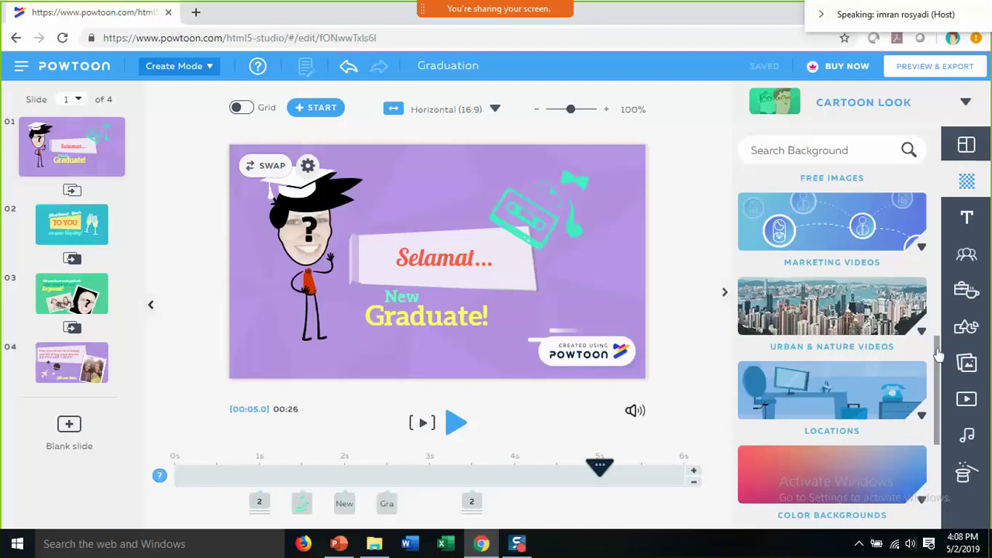
left_click_drag(938, 355, 899, 191)
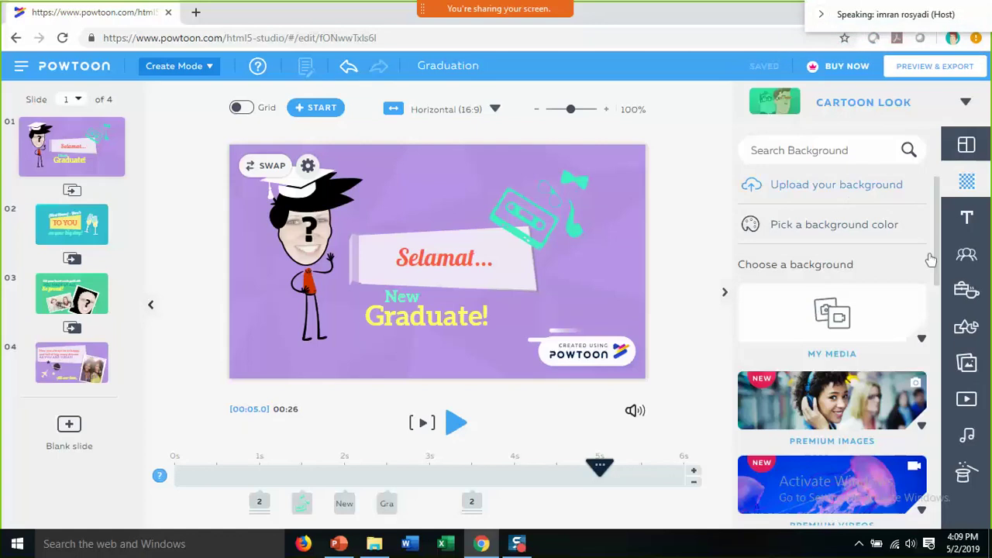
left_click(967, 221)
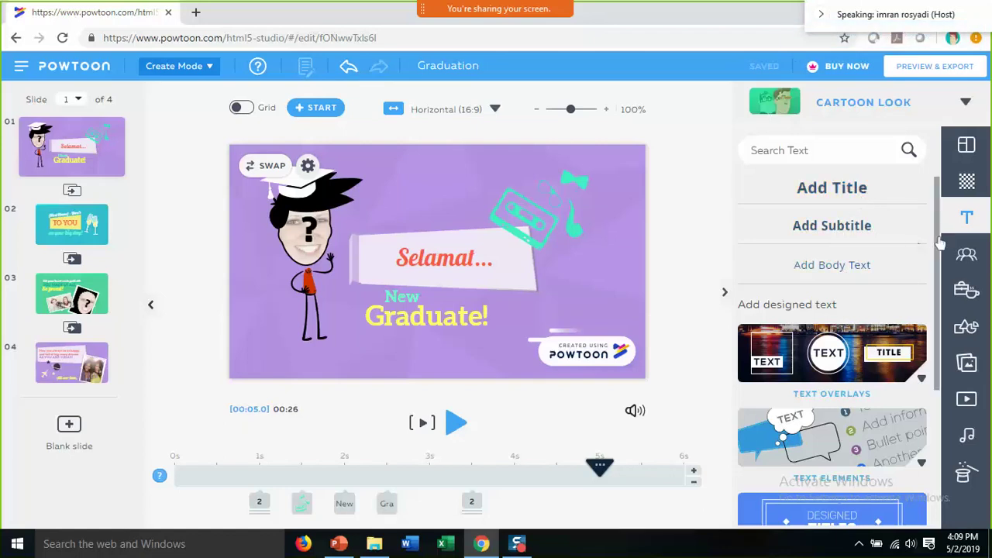
left_click_drag(940, 243, 944, 323)
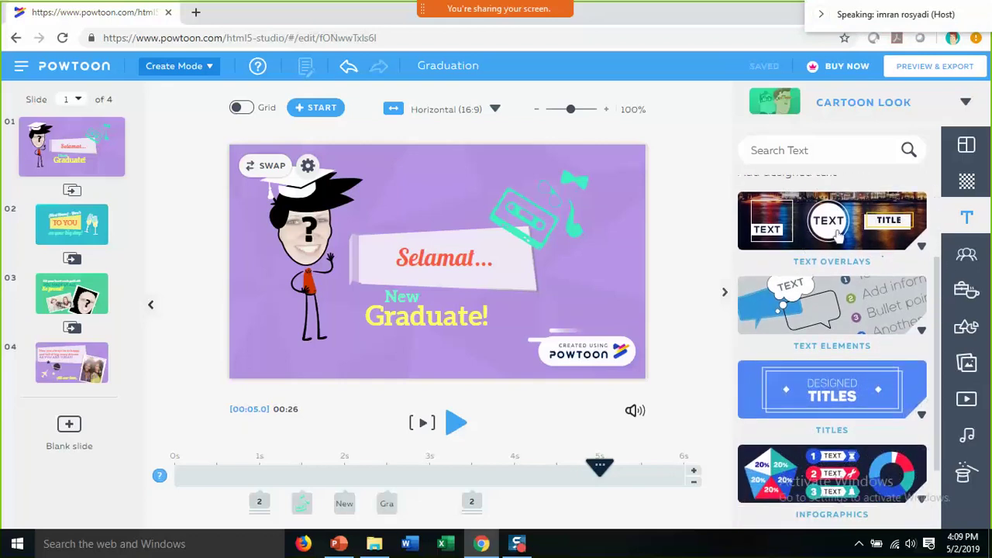
mouse_move(855, 298)
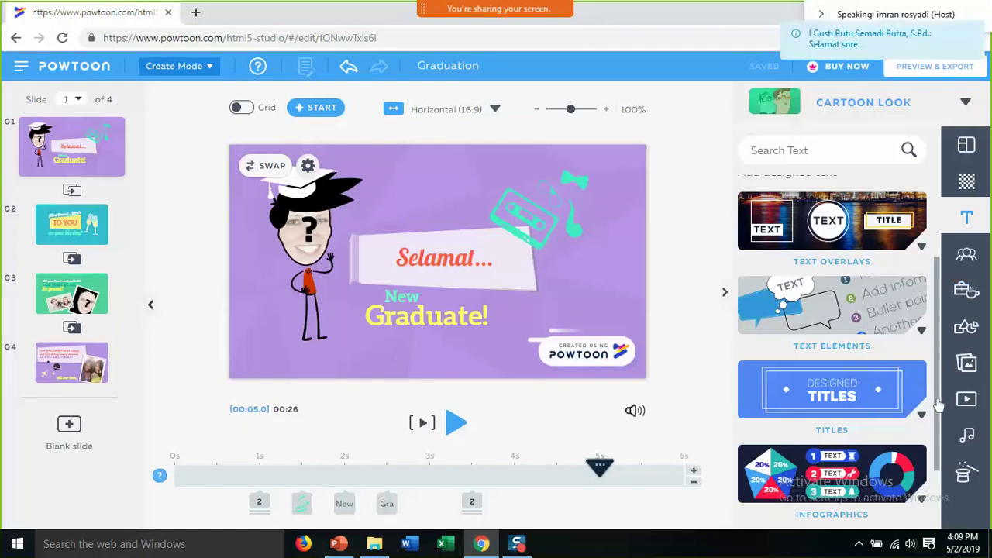
scroll(939, 423, "down", 1)
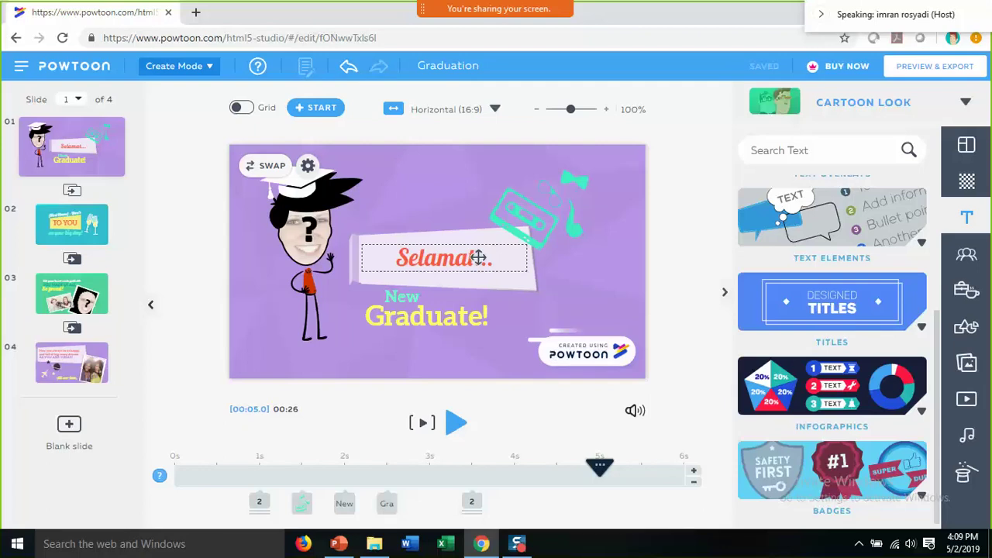
- In the Characters library, delete the cartoon graduate from slide 1 and expand The Office – Free pack
left_click(969, 256)
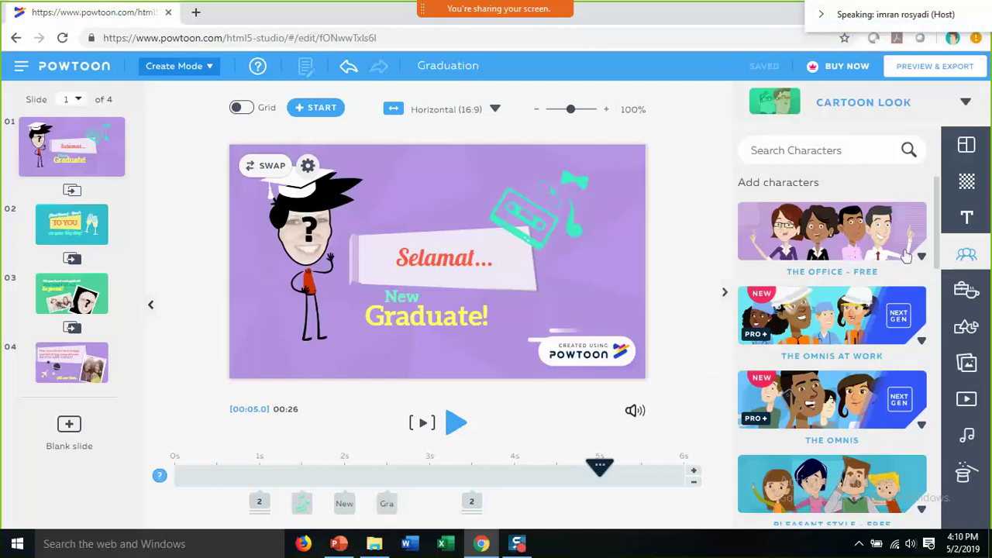
left_click(311, 281)
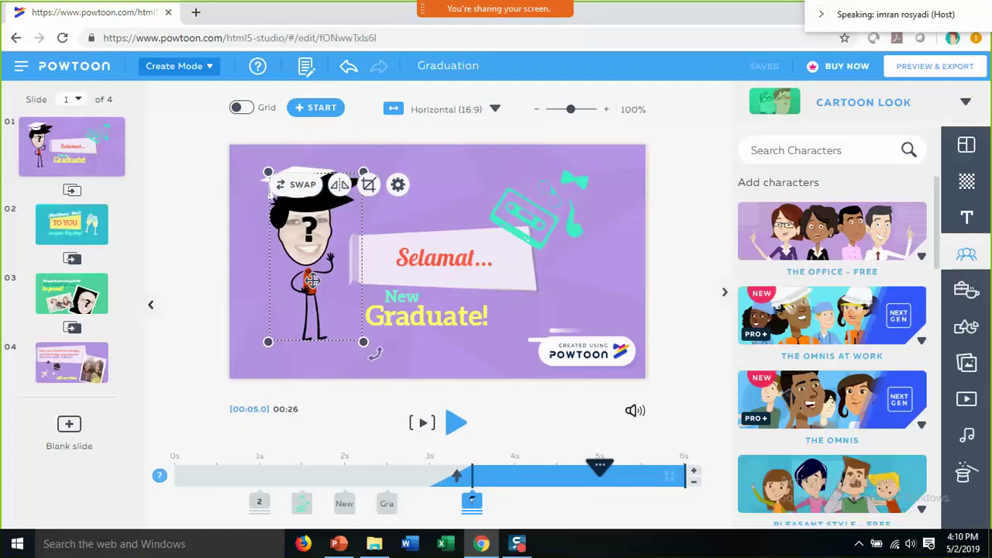
key("Delete")
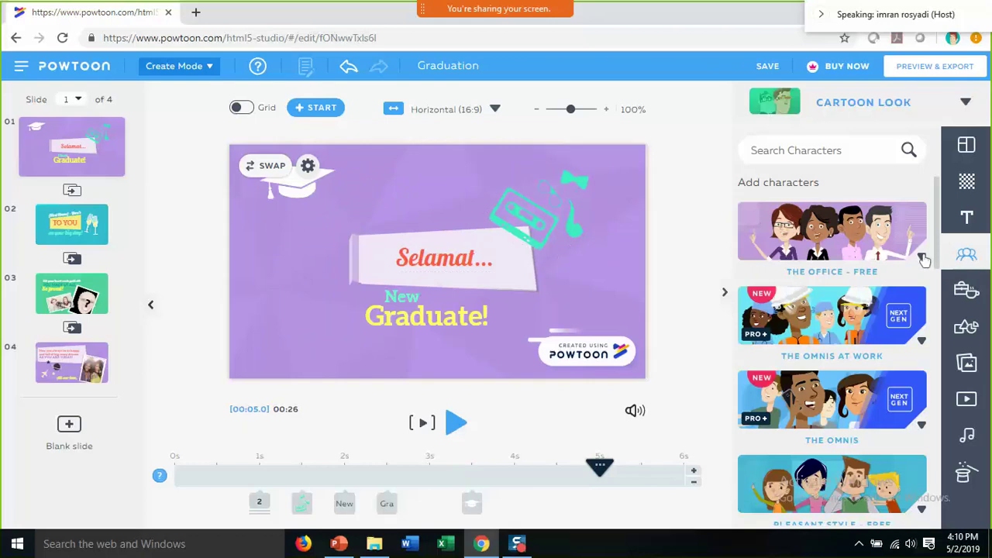
left_click(922, 258)
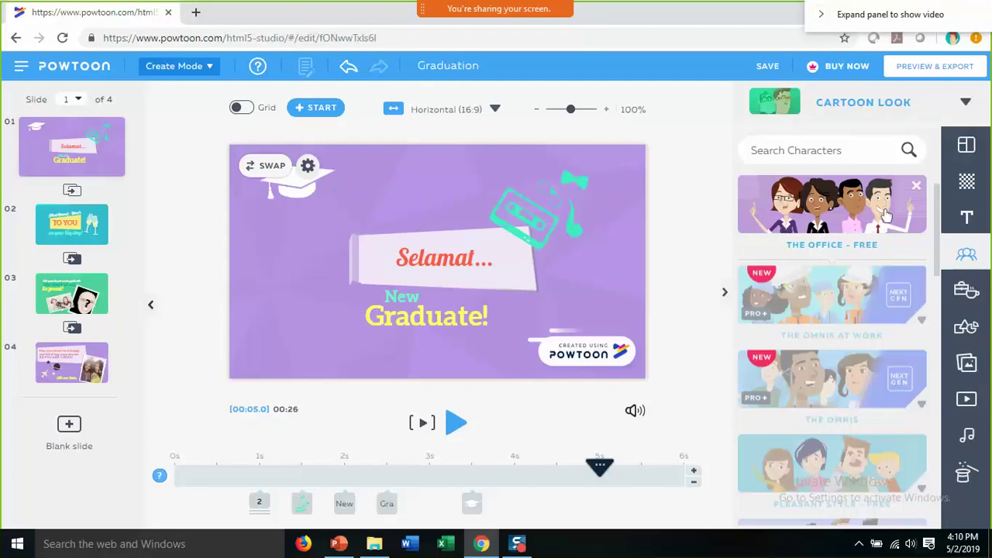
left_click(922, 233)
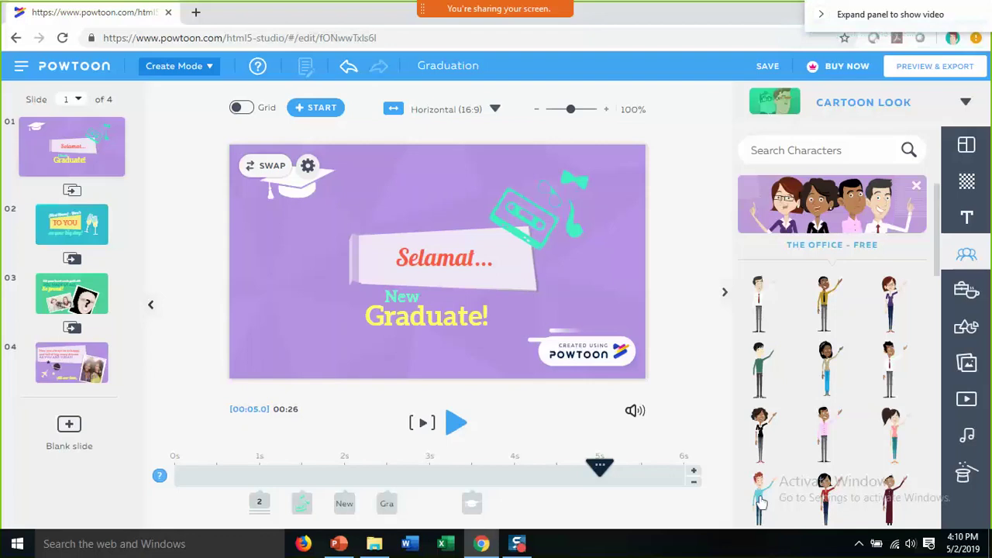
- Add an Office character in the Idea pose to slide 1 and enlarge it beside the Selamat banner
mouse_move(763, 503)
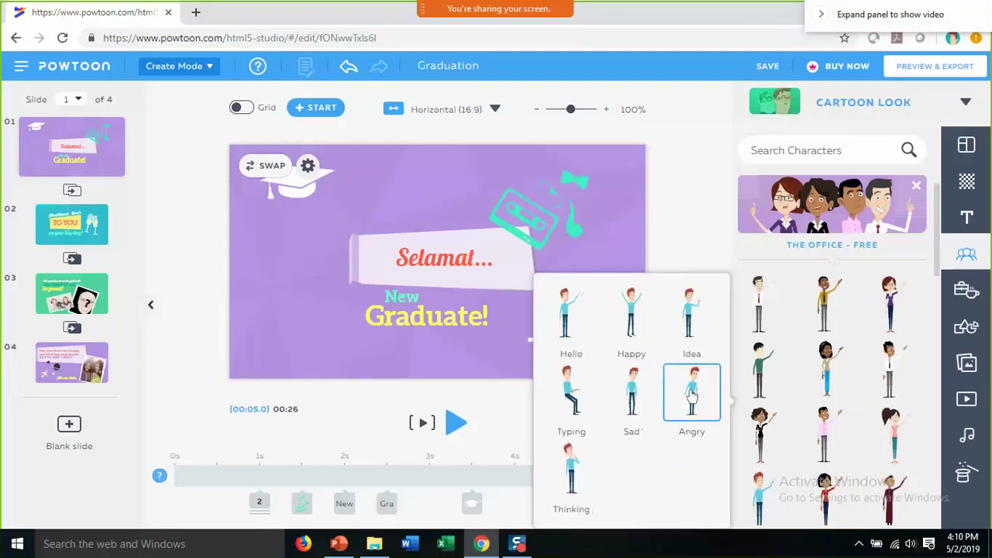
left_click(691, 329)
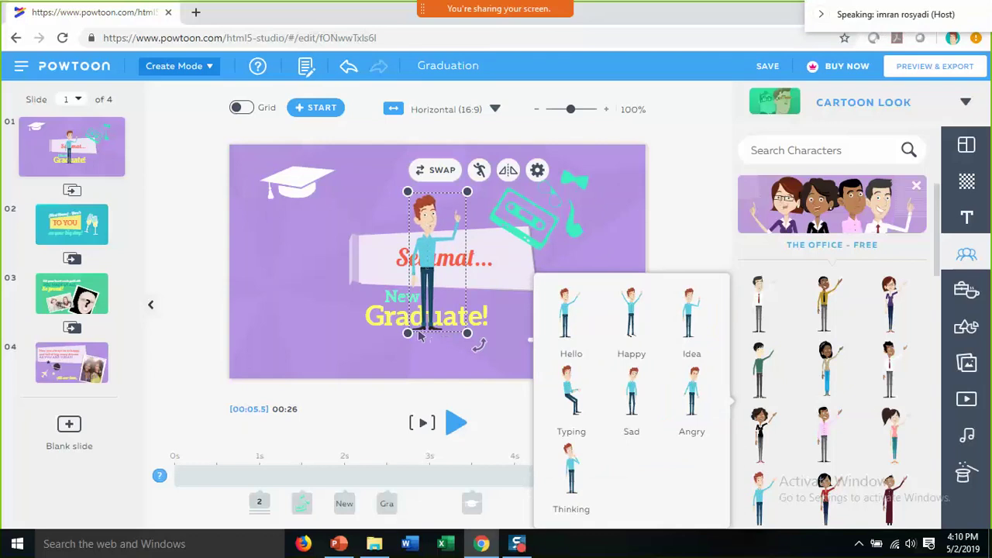
left_click_drag(369, 382, 378, 364)
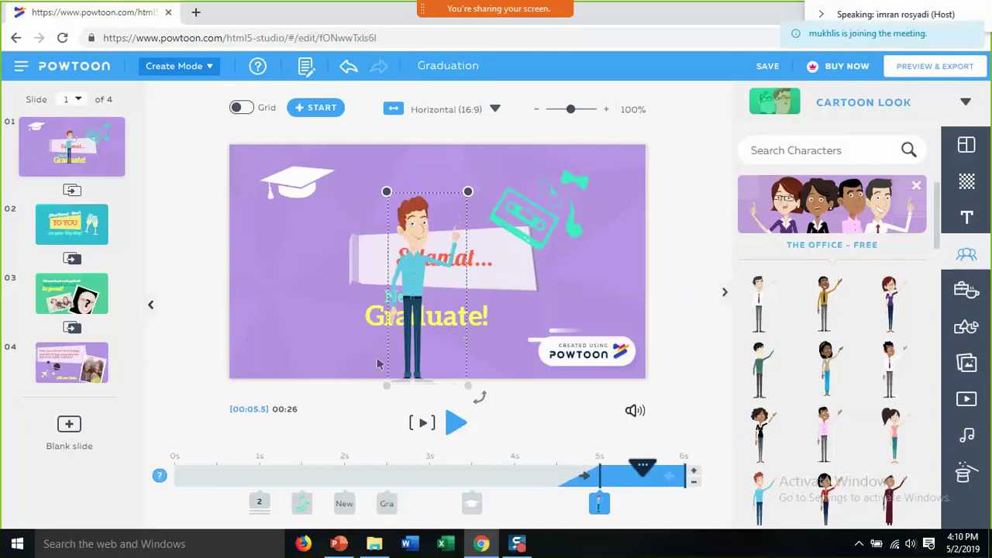
left_click_drag(328, 411, 314, 426)
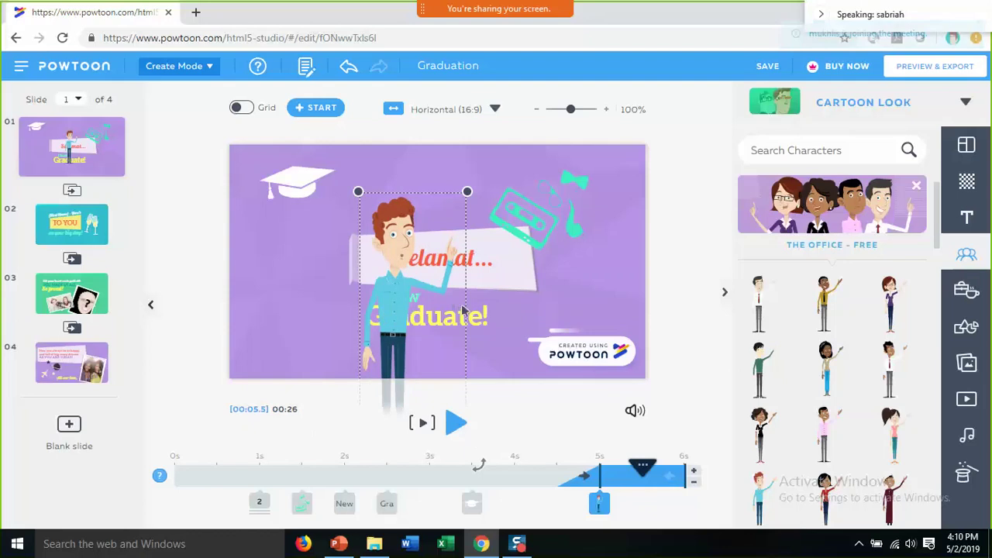
left_click(437, 195)
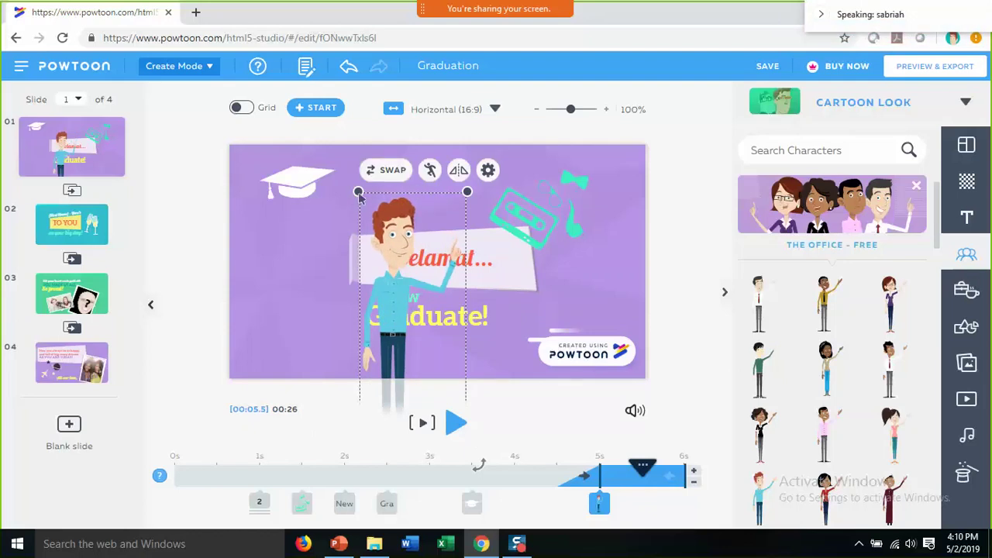
key("ctrl+z")
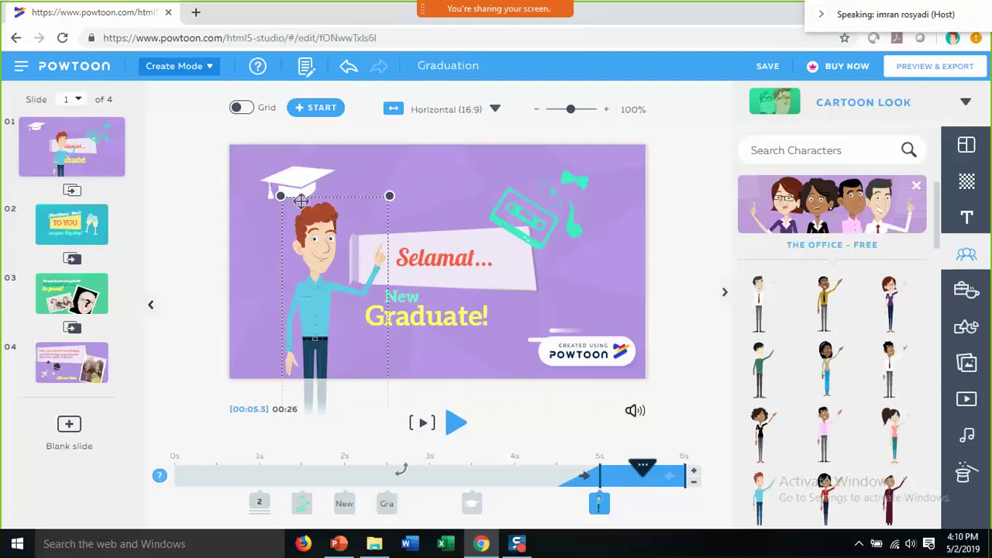
- Enlarge the Office character toward the top-left, flipping it and flipping it back to face the banner
left_click(280, 196)
left_click_drag(276, 192, 259, 196)
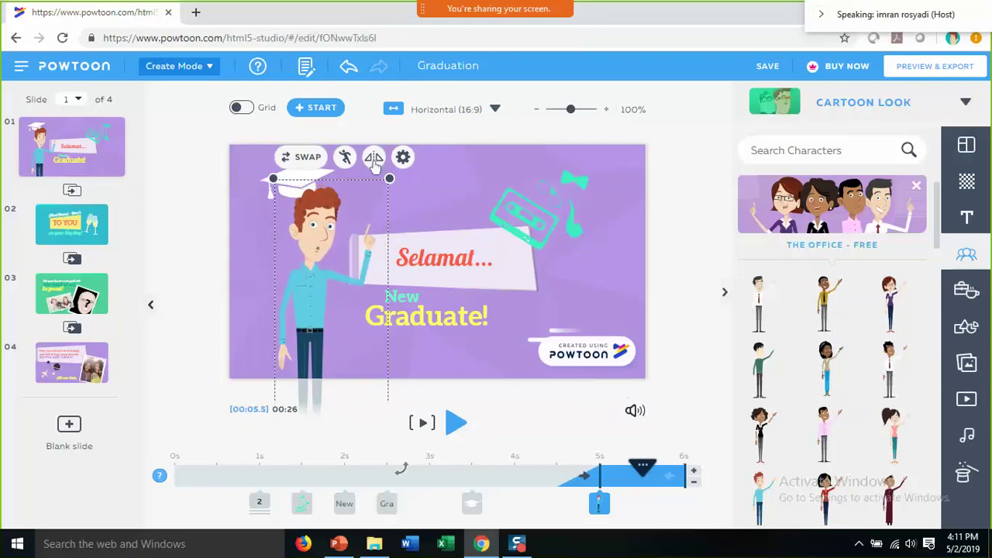
left_click(374, 160)
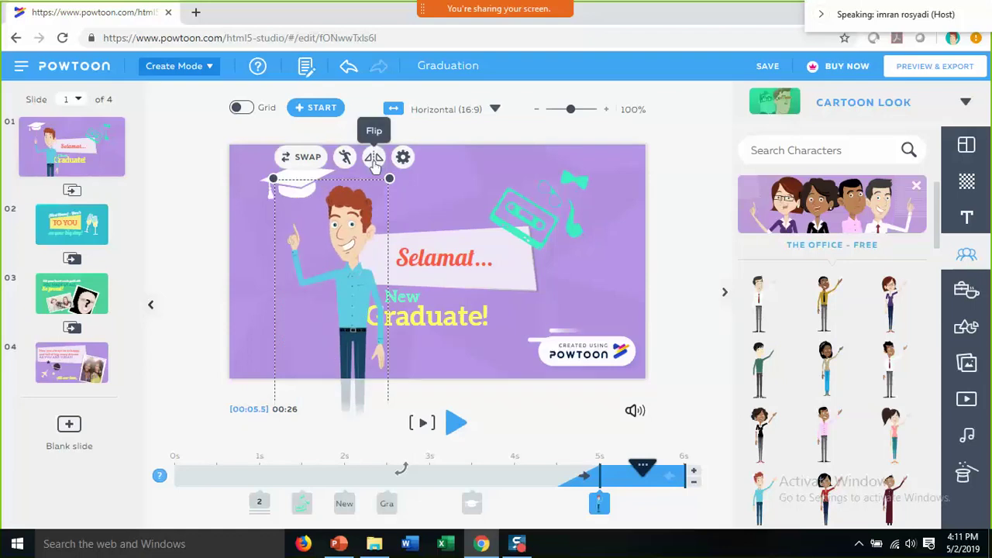
left_click(374, 161)
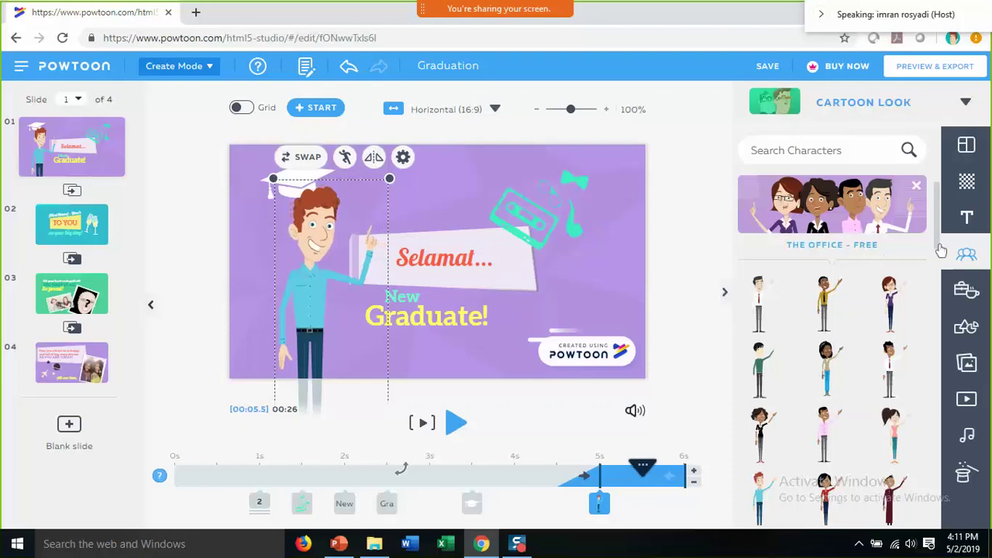
- Close The Office – Free card and scroll through the character packs list
left_click(916, 189)
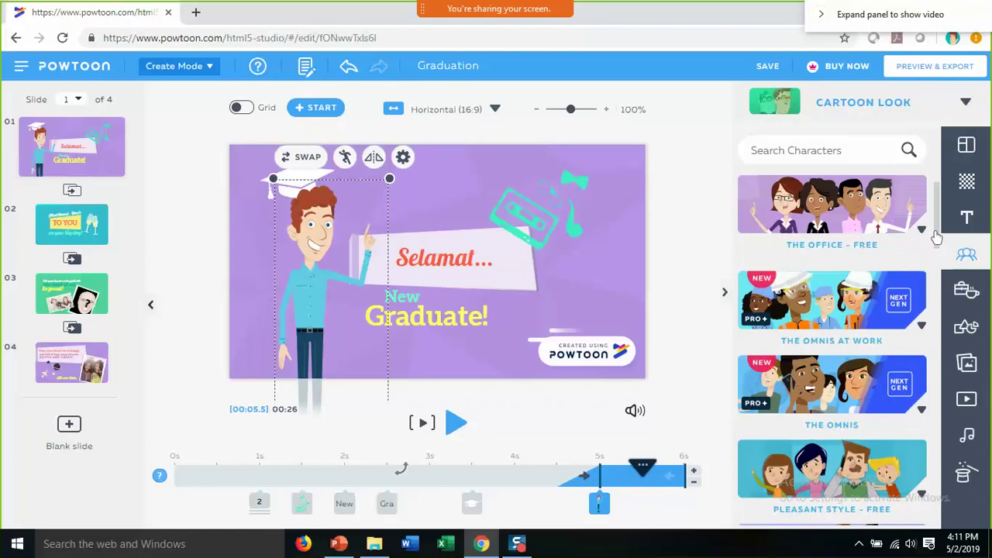
scroll(936, 237, "down", 1)
scroll(936, 246, "up", 1)
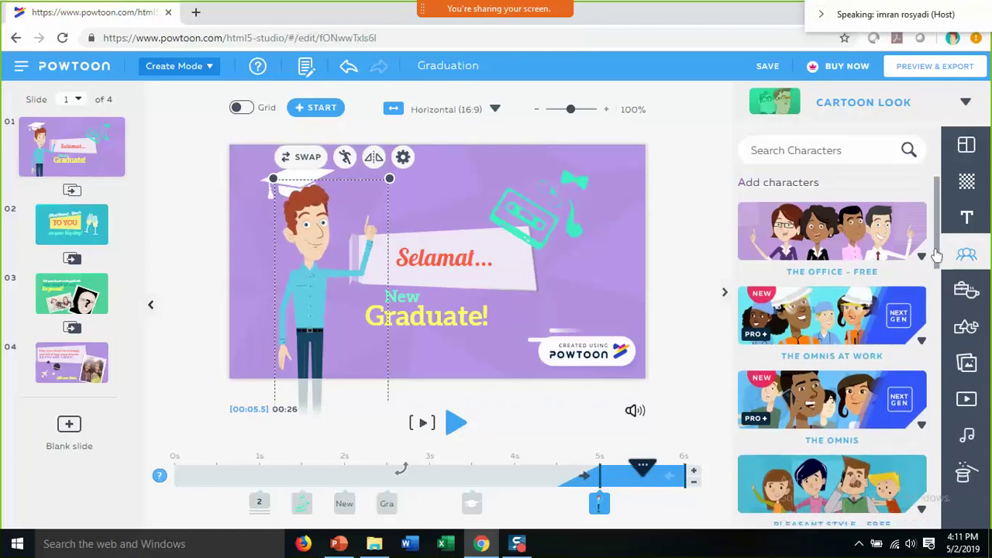
scroll(934, 259, "down", 2)
left_click_drag(938, 267, 938, 297)
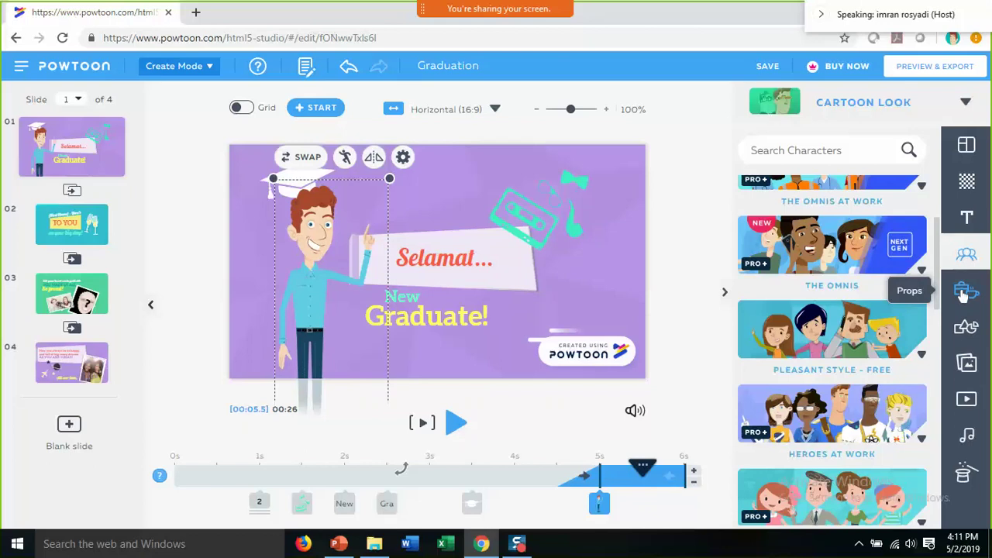
- Show the Props library, then Mute All from Zoom's Participants panel and close it
left_click(962, 293)
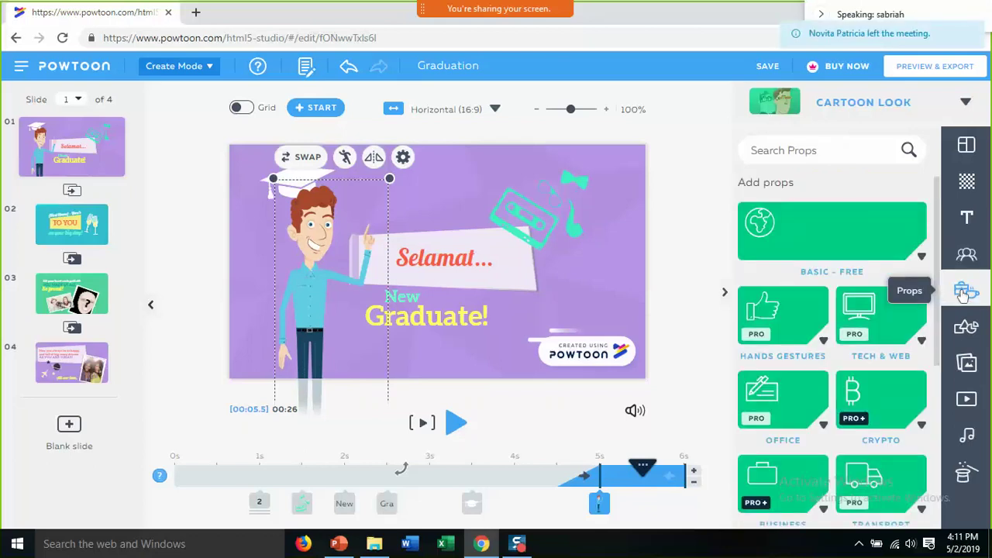
mouse_move(590, 16)
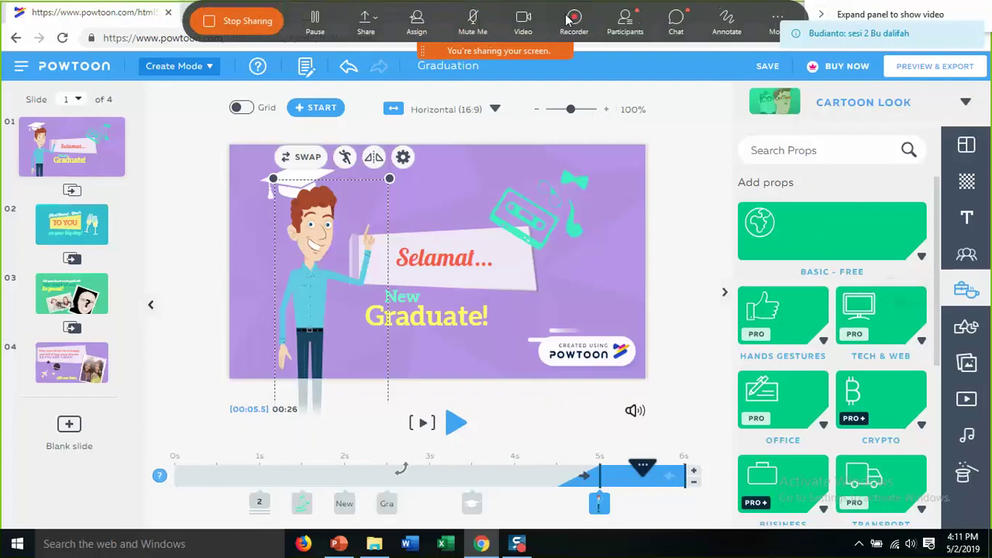
left_click(634, 22)
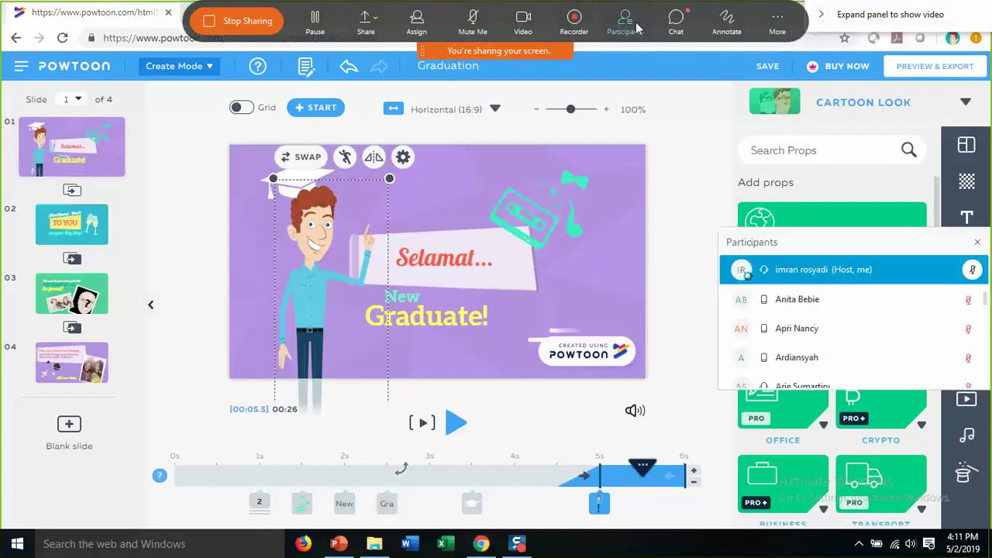
right_click(888, 277)
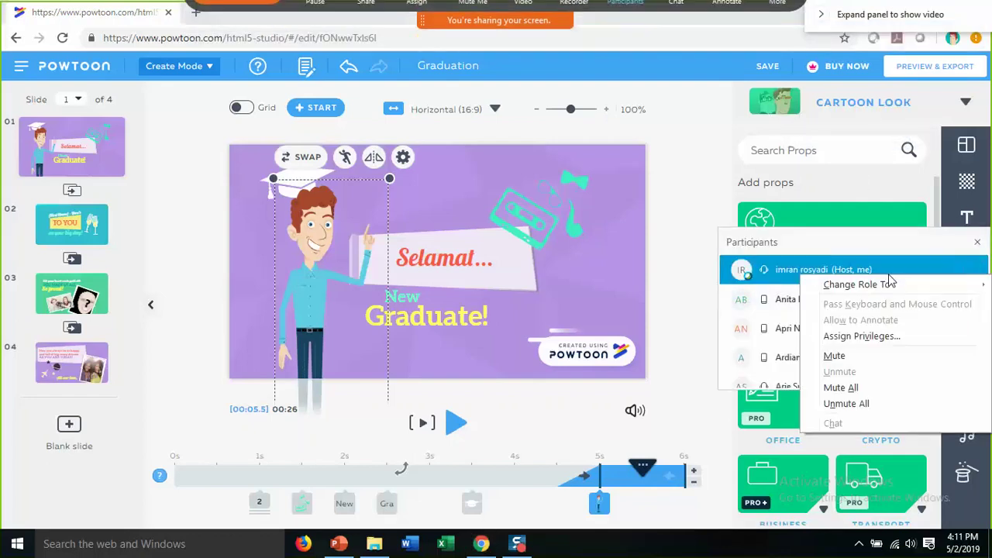
left_click(838, 387)
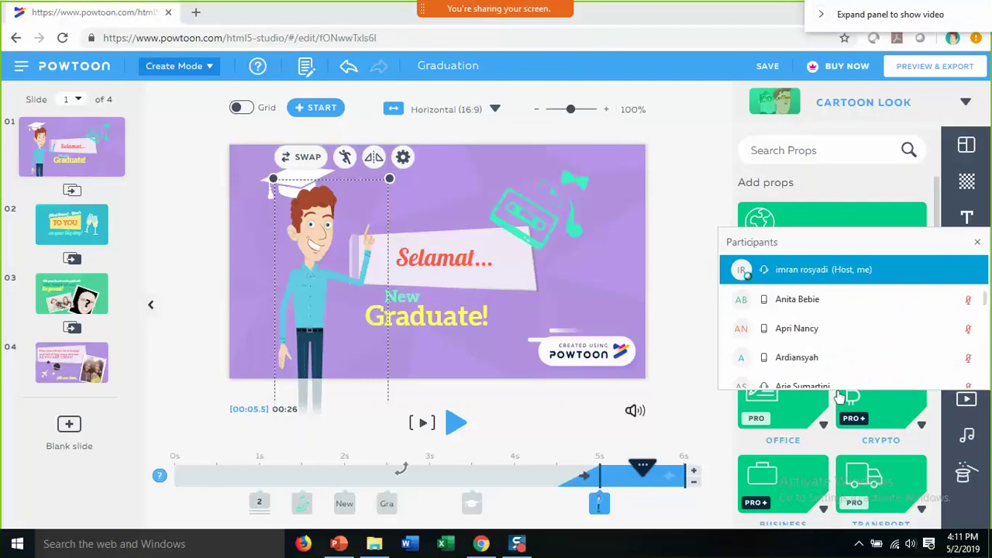
left_click(978, 244)
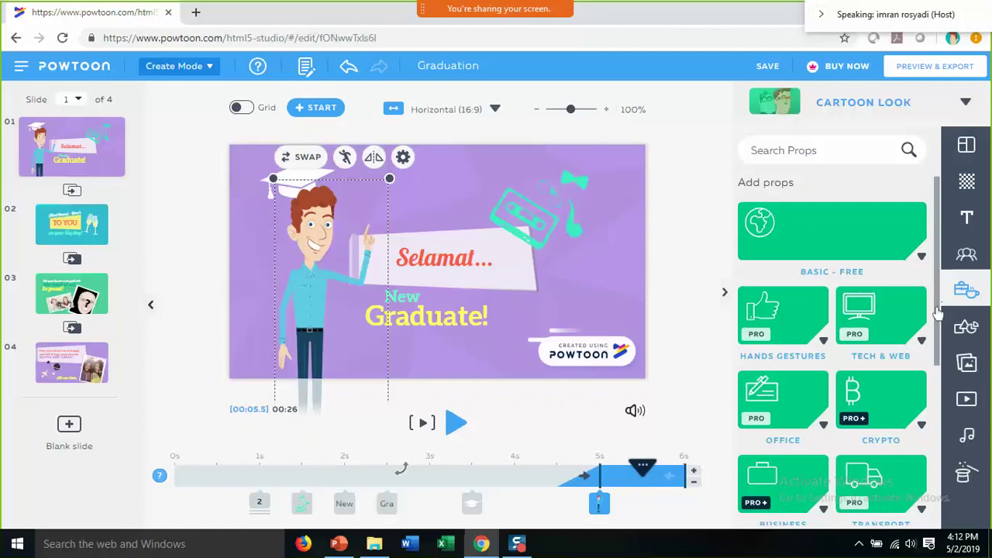
- Scroll through the props packs such as Basic - Free, Hands Gestures, Office and Transport
scroll(938, 314, "down", 1)
scroll(869, 287, "up", 1)
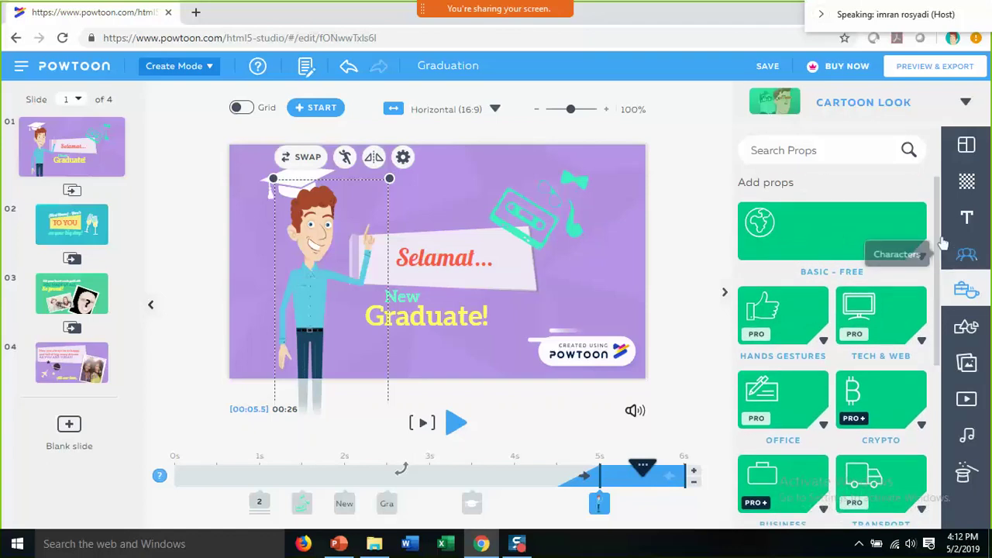
scroll(938, 246, "down", 1)
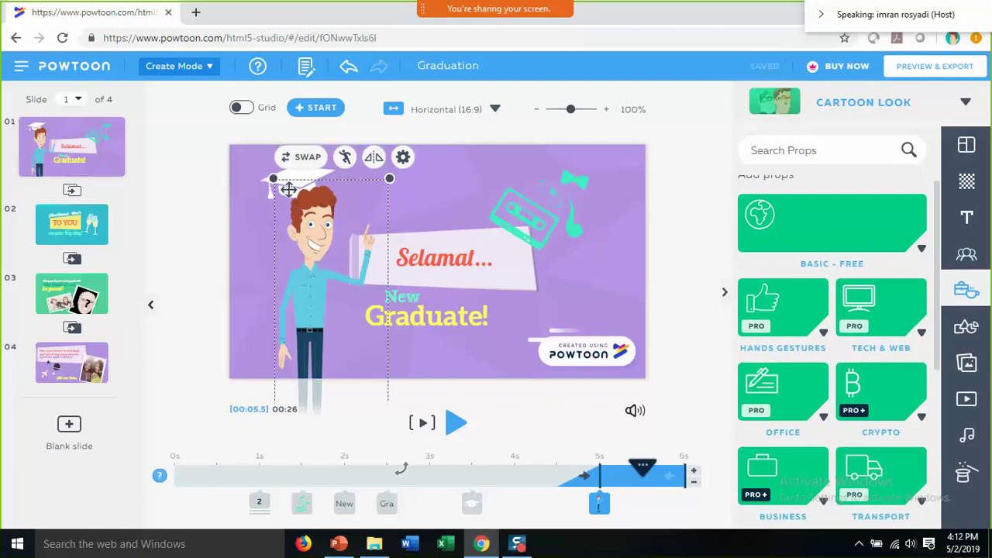
- Show the Shapes library and scroll its categories from Basic Shapes down to Chart Elements
left_click(968, 329)
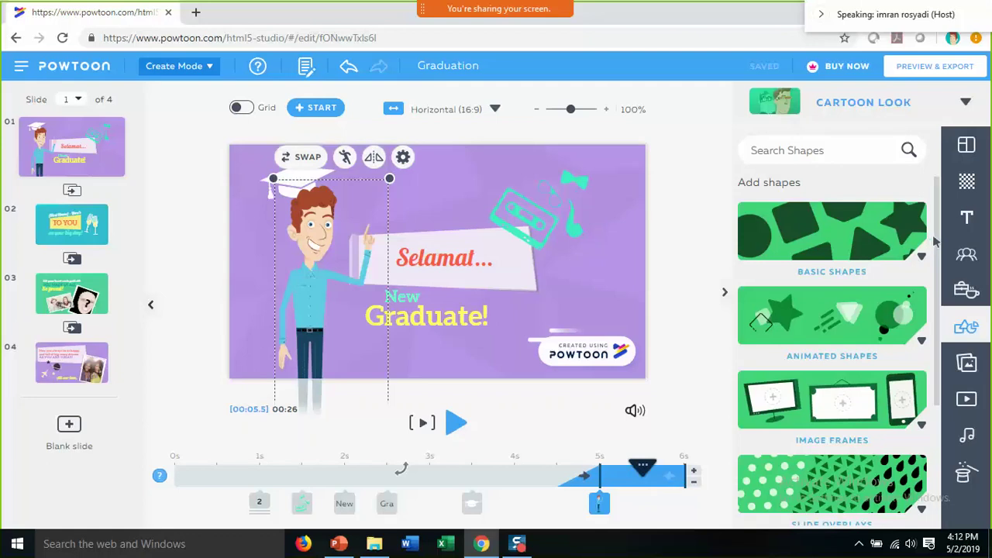
left_click_drag(938, 243, 938, 304)
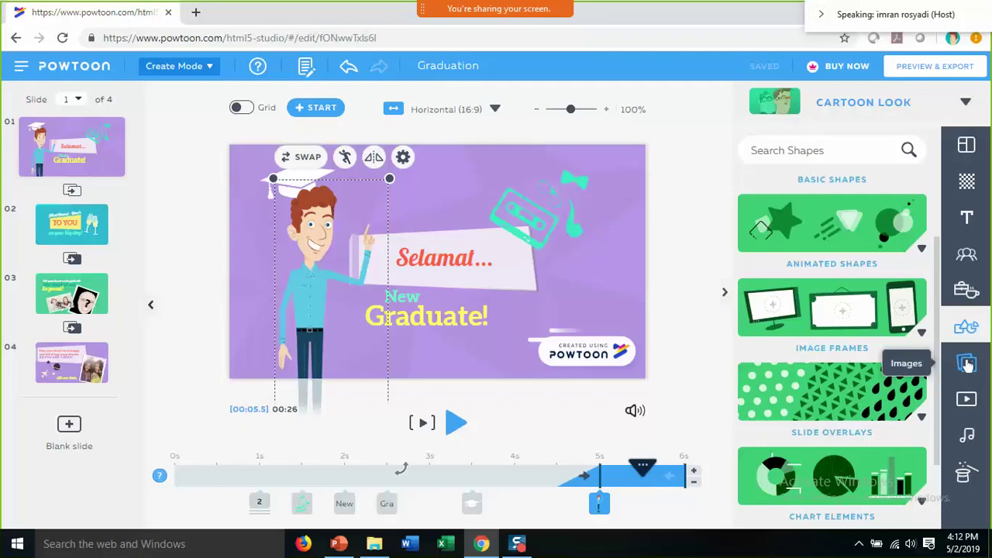
- Open the Images library, start an image upload, then cancel the file choice and close Add Media
left_click(968, 365)
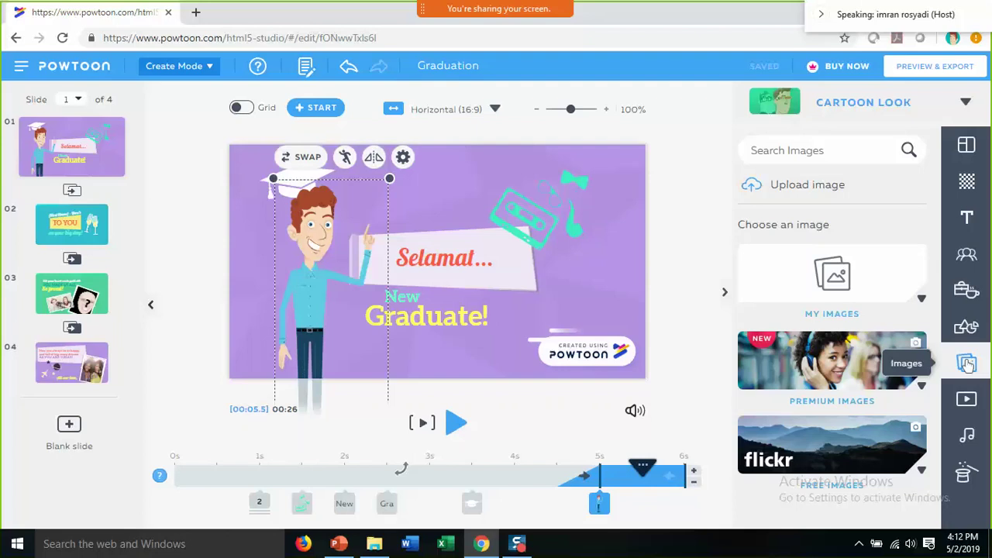
left_click(826, 193)
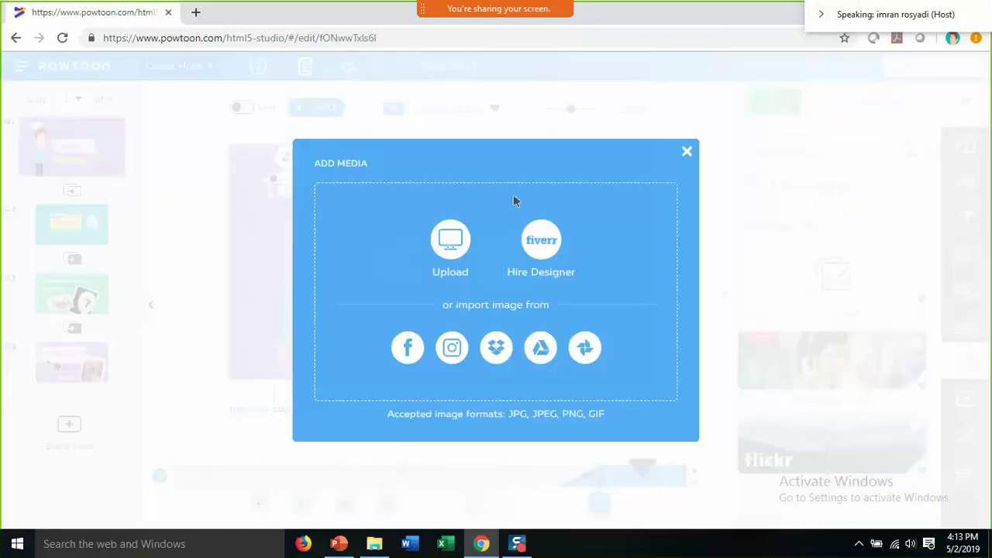
left_click(446, 256)
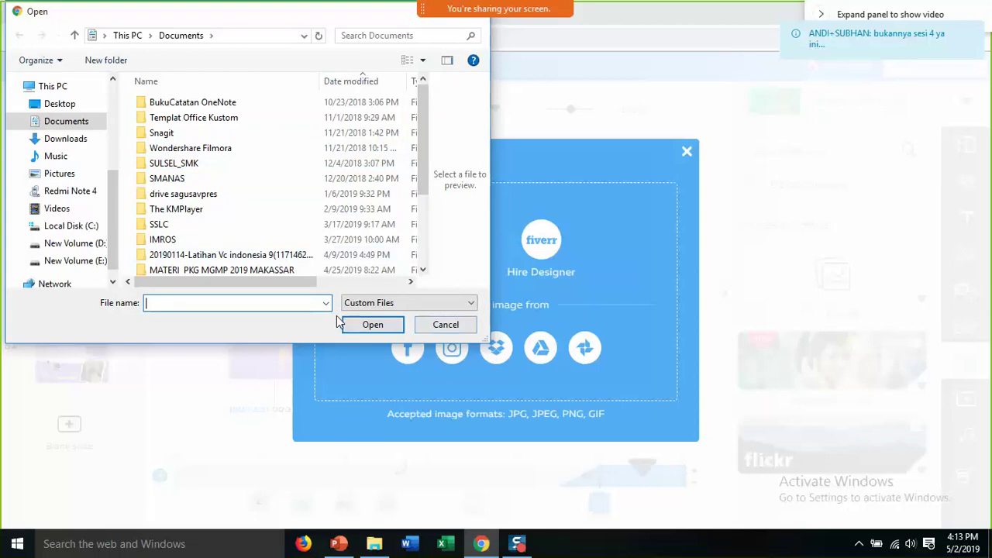
left_click(446, 325)
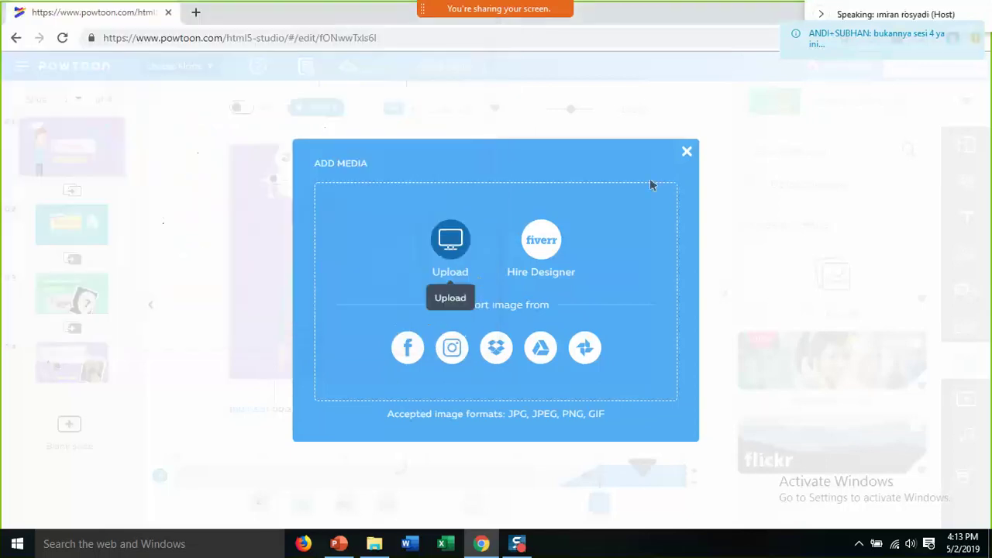
left_click(686, 153)
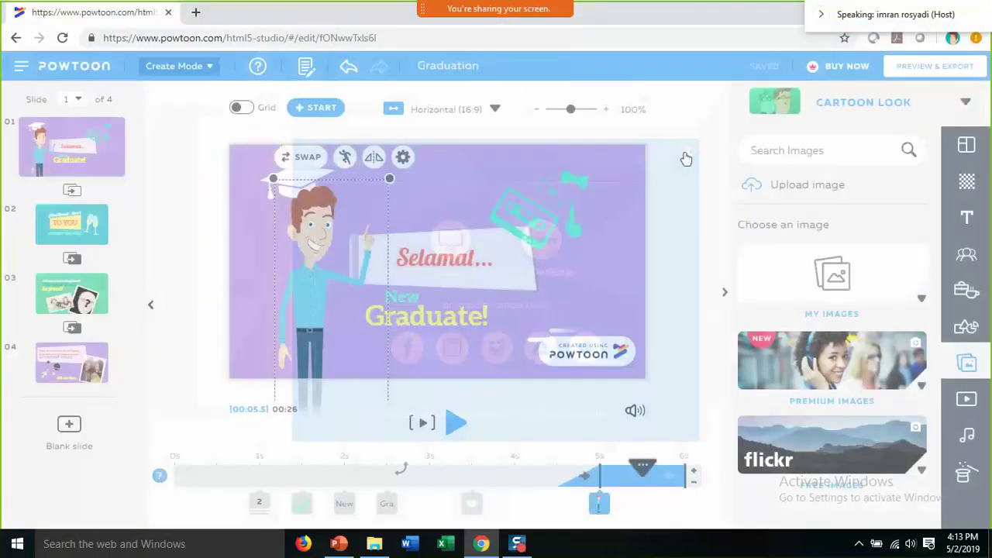
left_click(848, 278)
left_click(686, 152)
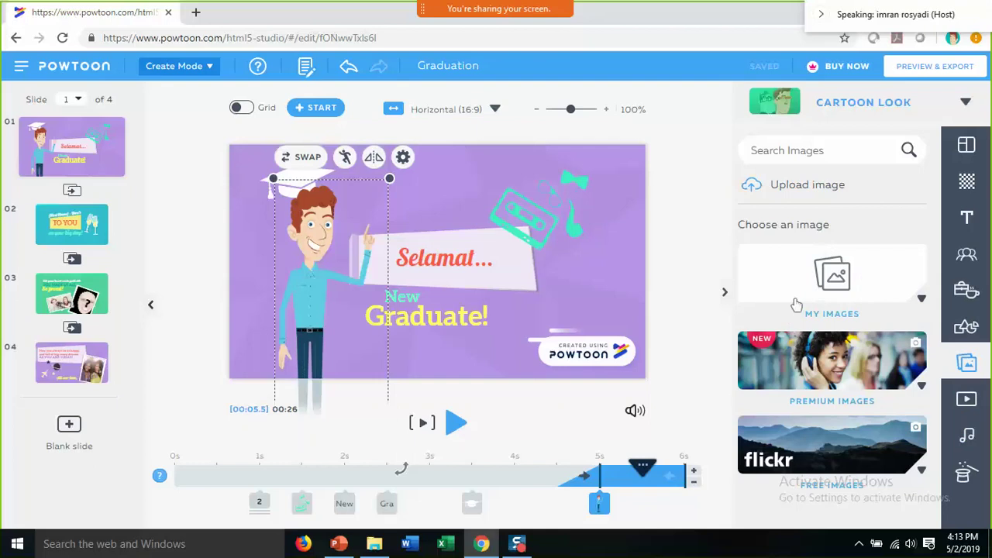
- Open the Videos library and scroll to the Premium, Footage, Marketing and Urban & Nature collections
left_click(966, 411)
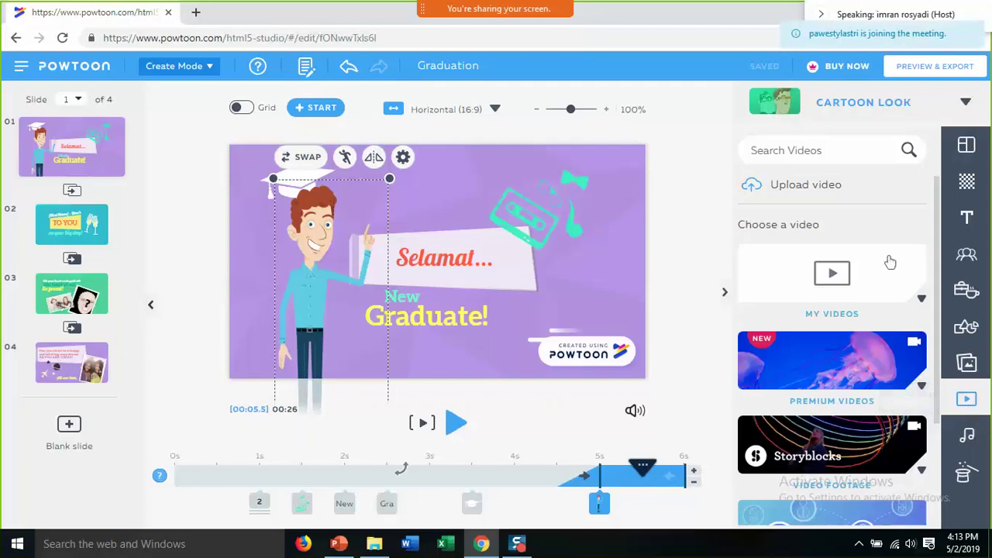
left_click_drag(938, 271, 940, 362)
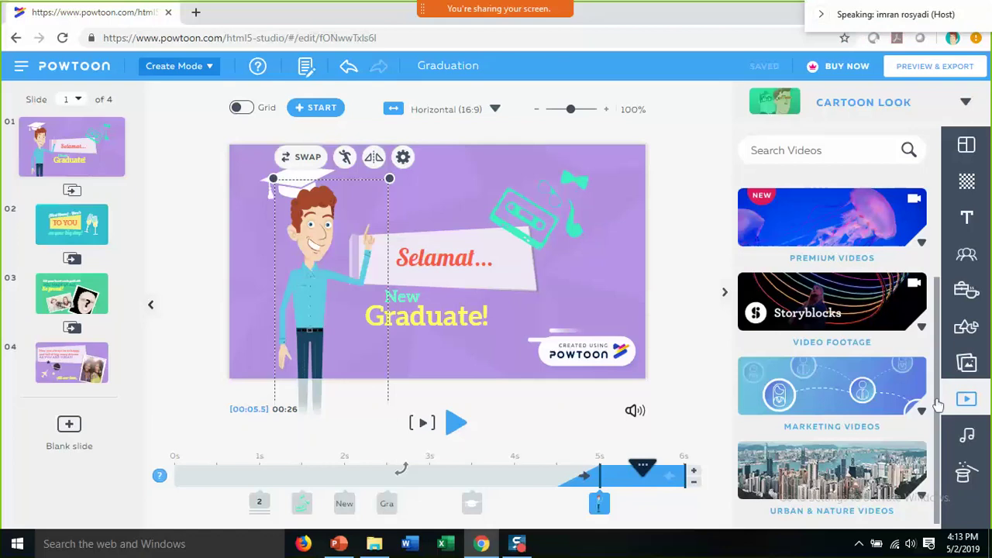
- Switch to the Sound library and open My Music to see its two uploaded tracks
left_click(967, 439)
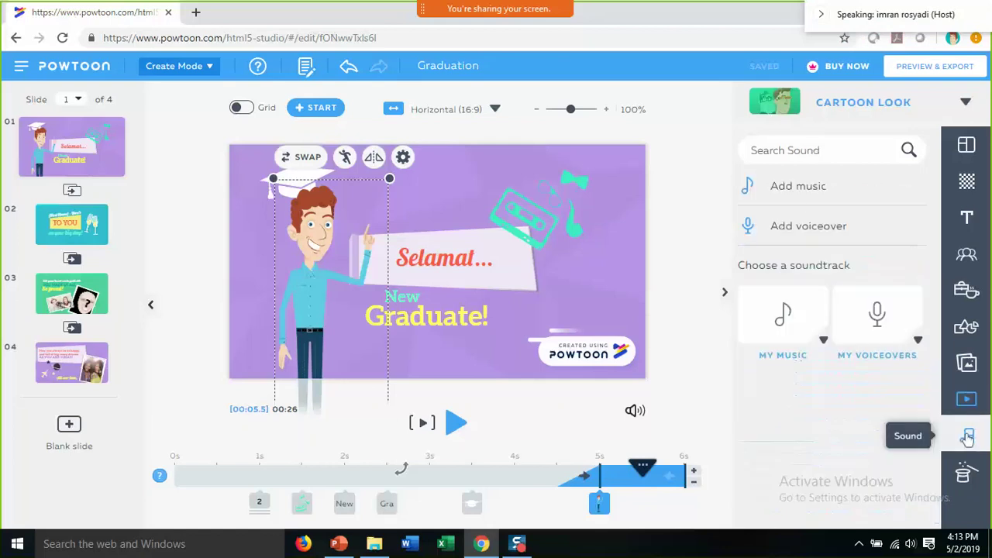
left_click(798, 208)
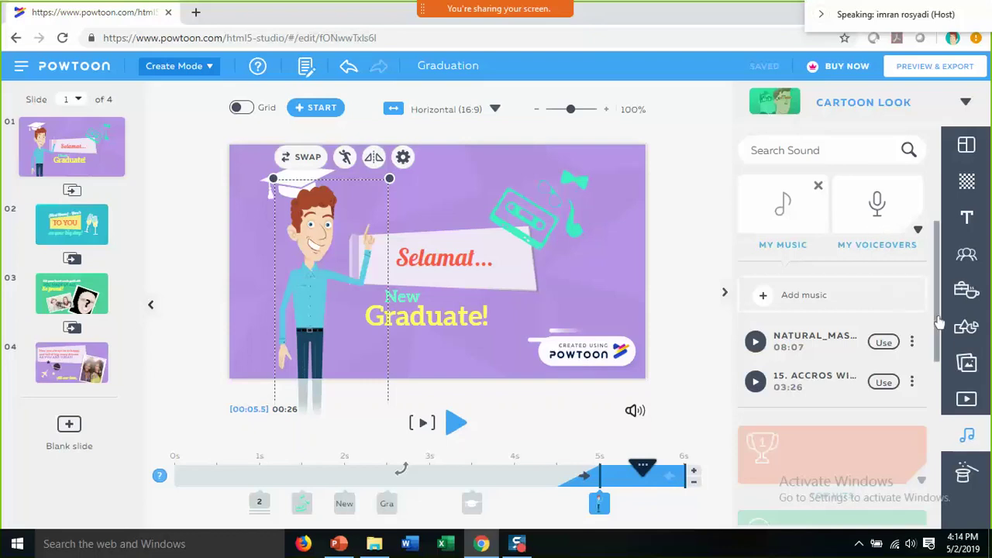
scroll(939, 326, "down", 1)
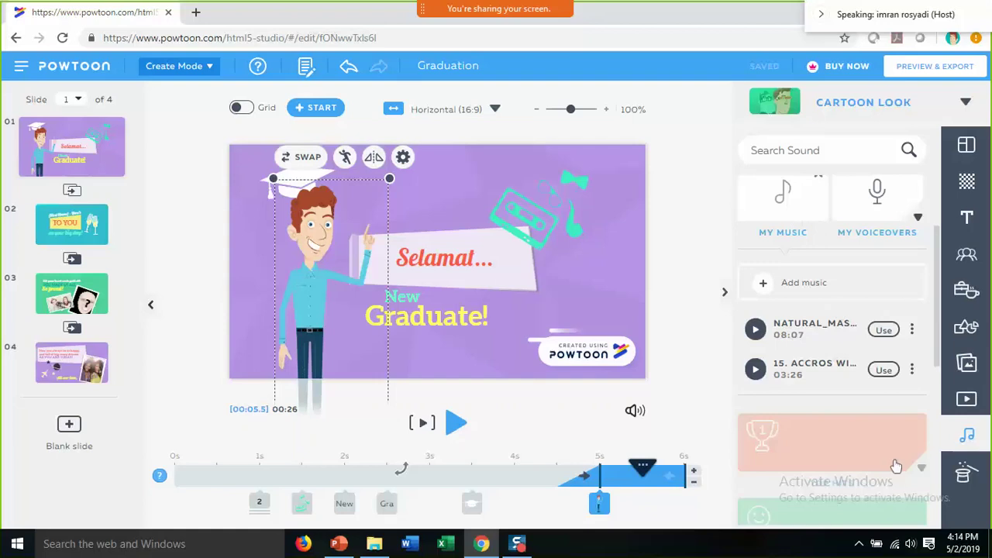
- Raise the computer's speaker volume to 74, then scroll the Sound panel to its categories
left_click(912, 545)
left_click(900, 511)
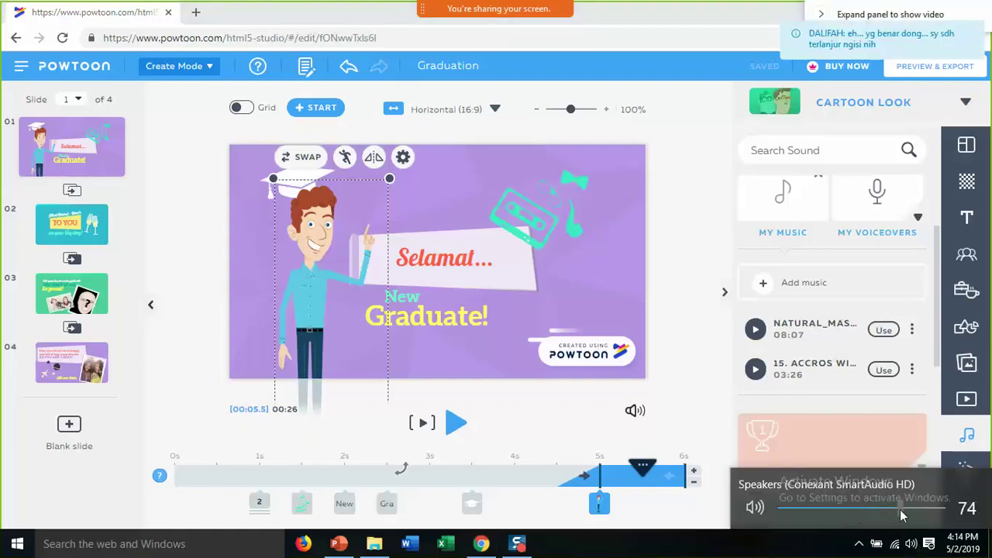
left_click(937, 415)
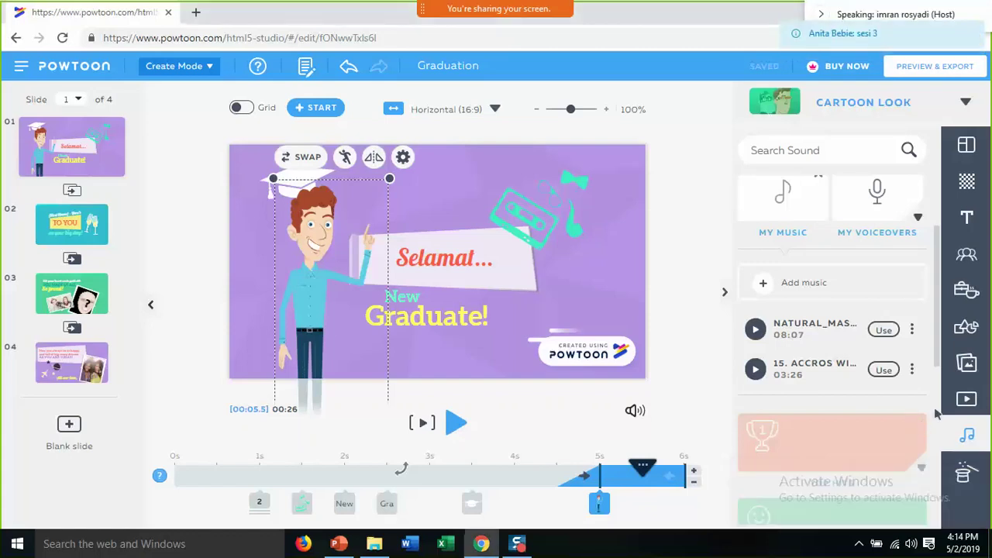
scroll(936, 414, "down", 3)
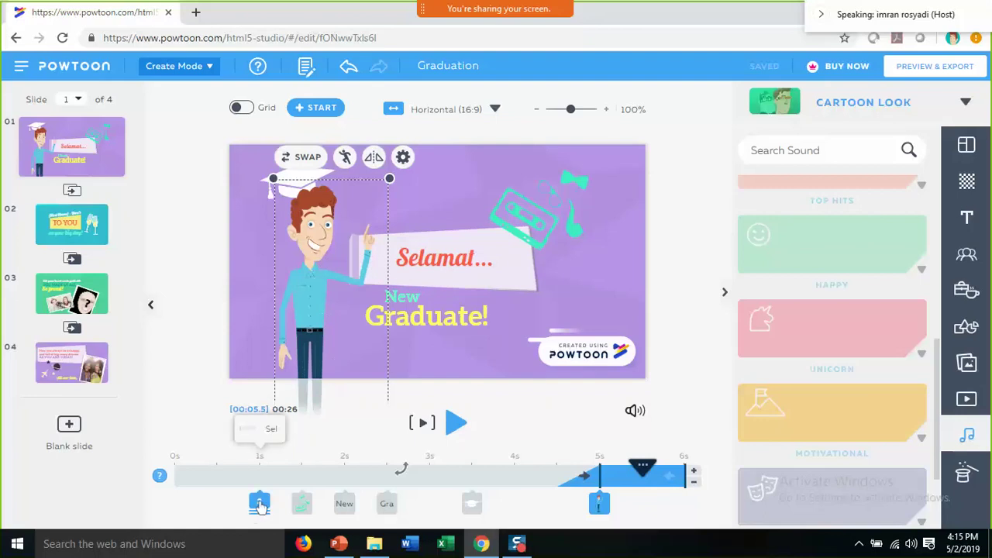
- Play slide 1 to check timing, then extend it to 12 seconds
left_click(260, 504)
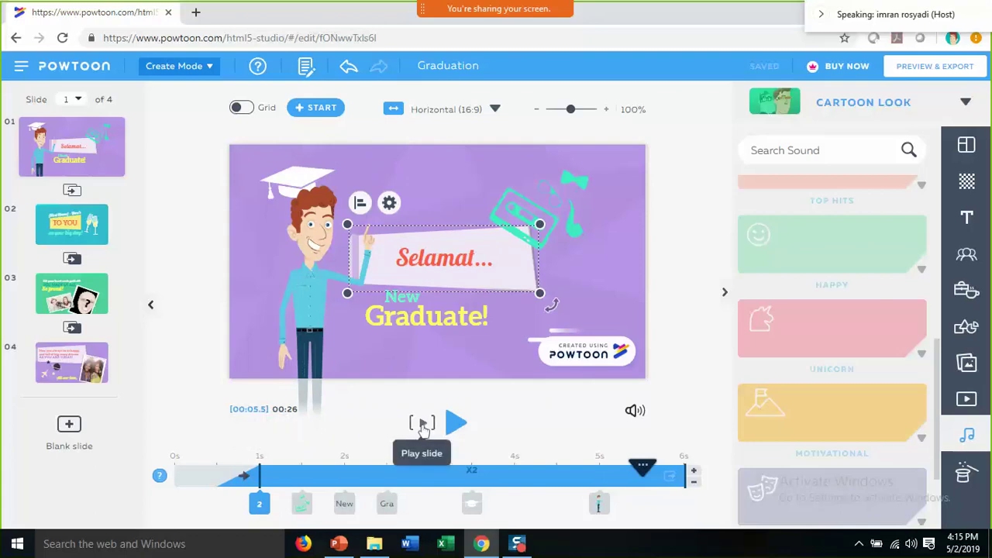
left_click(423, 425)
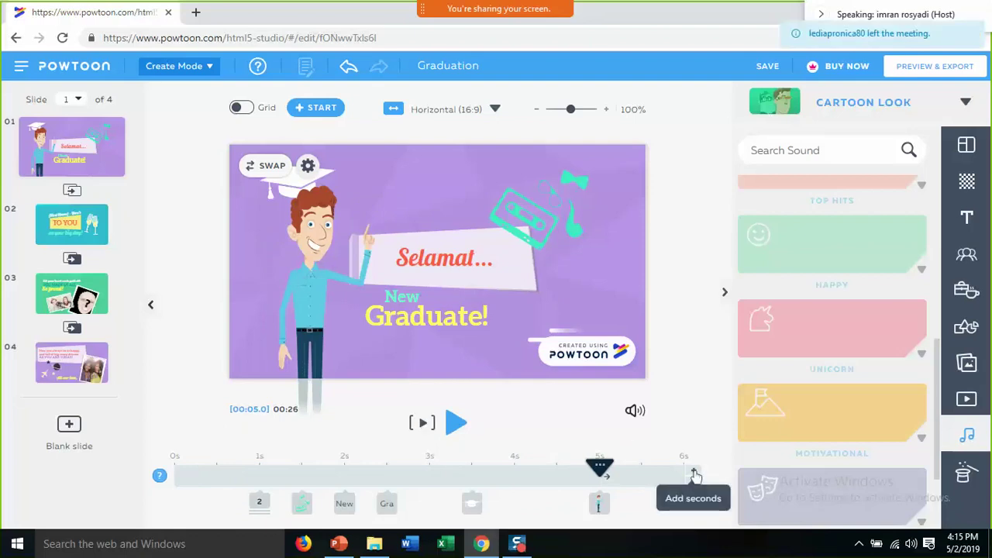
left_click(695, 475)
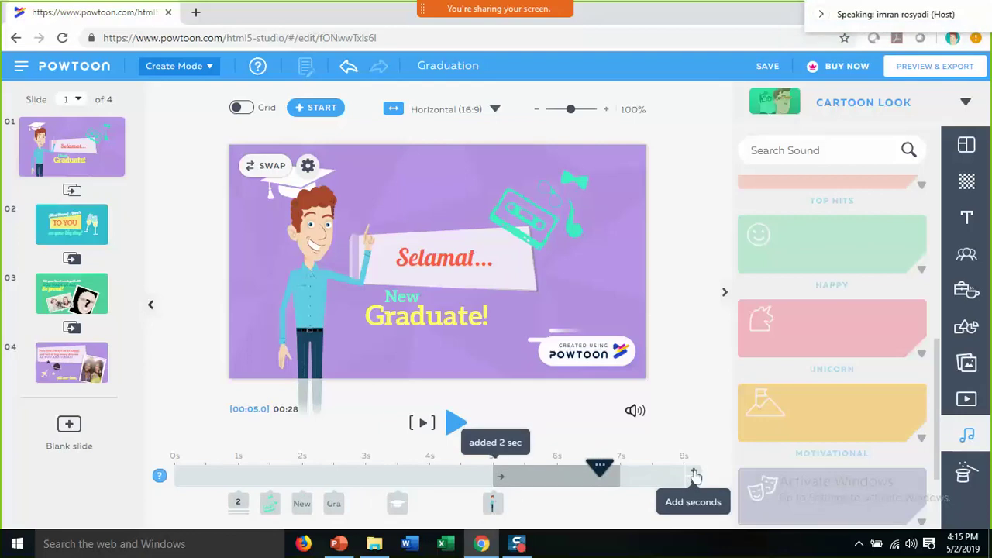
left_click(694, 475)
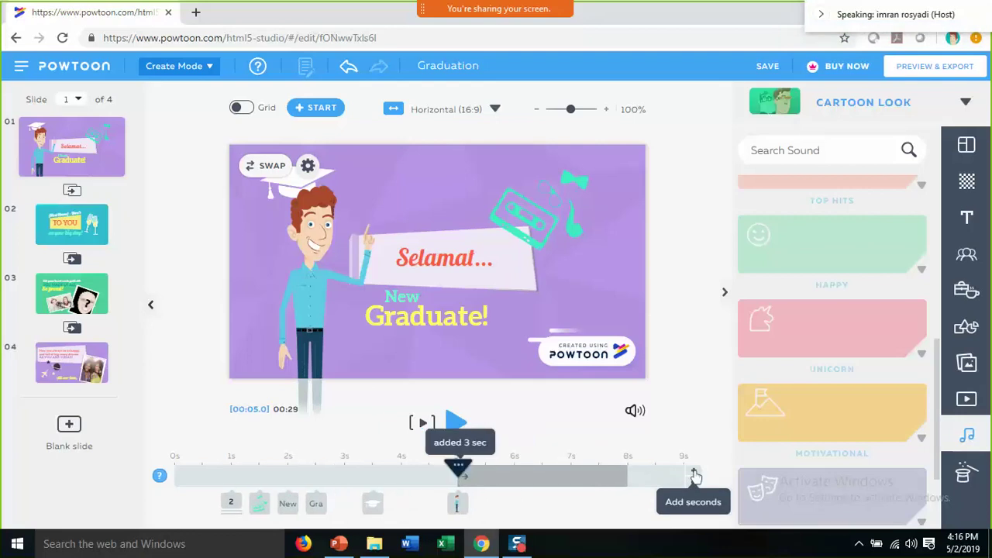
left_click(694, 475)
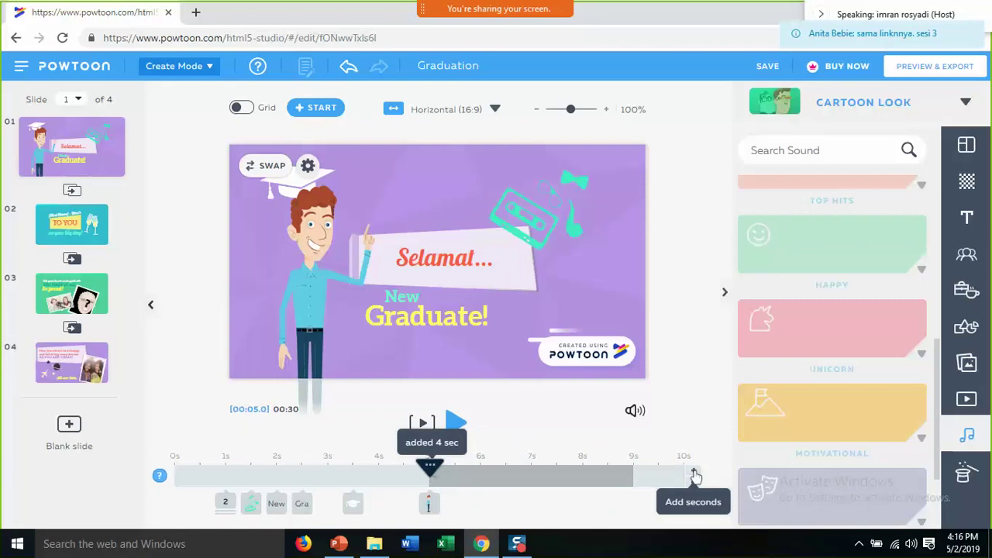
left_click(694, 474)
left_click(694, 474)
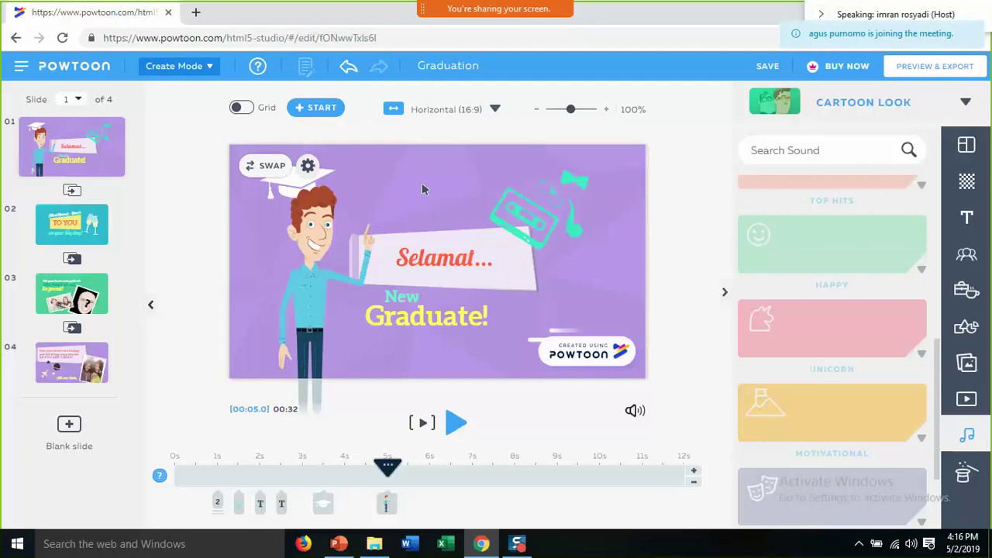
- Retime the character to enter at about 4s and leave at about 10s
left_click(393, 318)
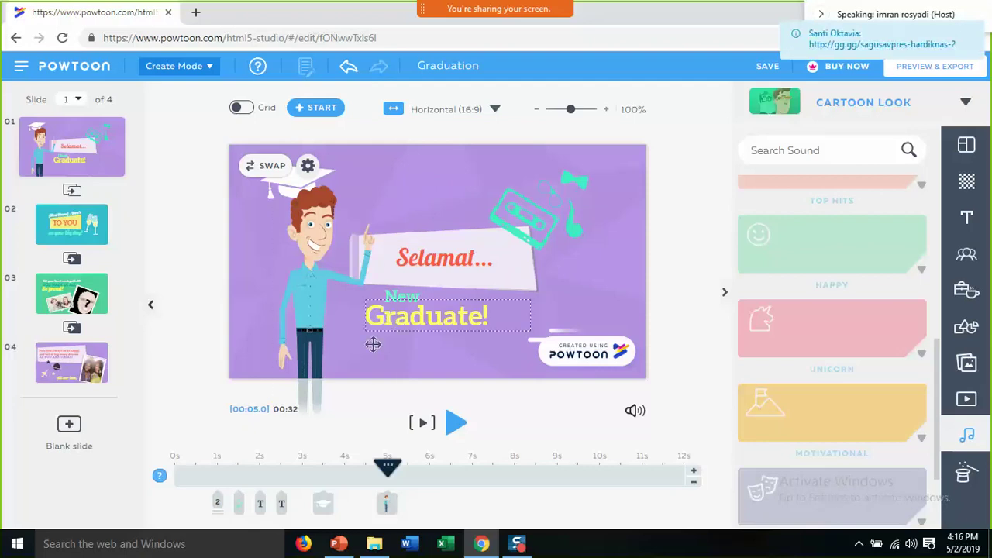
left_click(262, 503)
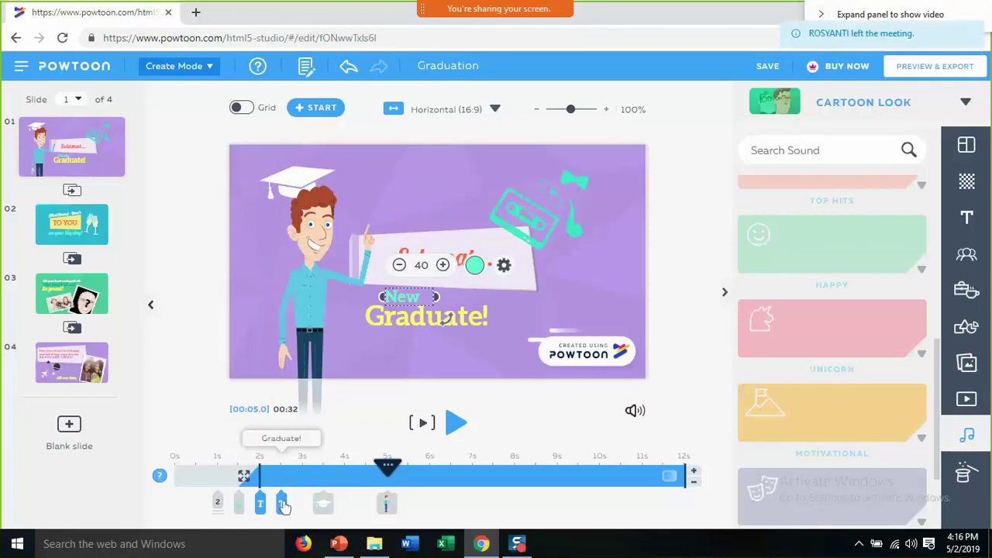
left_click(389, 503)
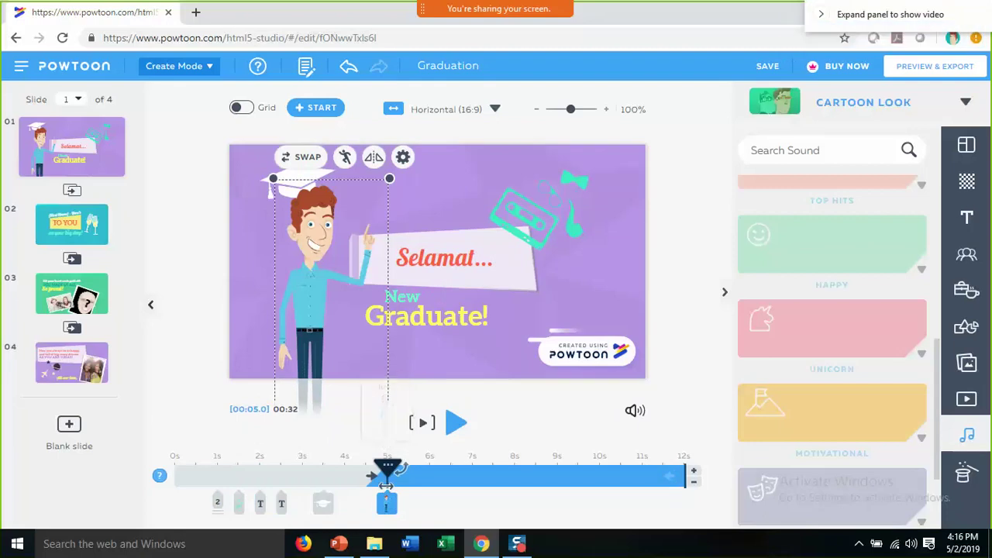
mouse_move(386, 485)
left_mouse_down()
mouse_move(224, 493)
mouse_move(197, 477)
mouse_move(175, 490)
left_mouse_up()
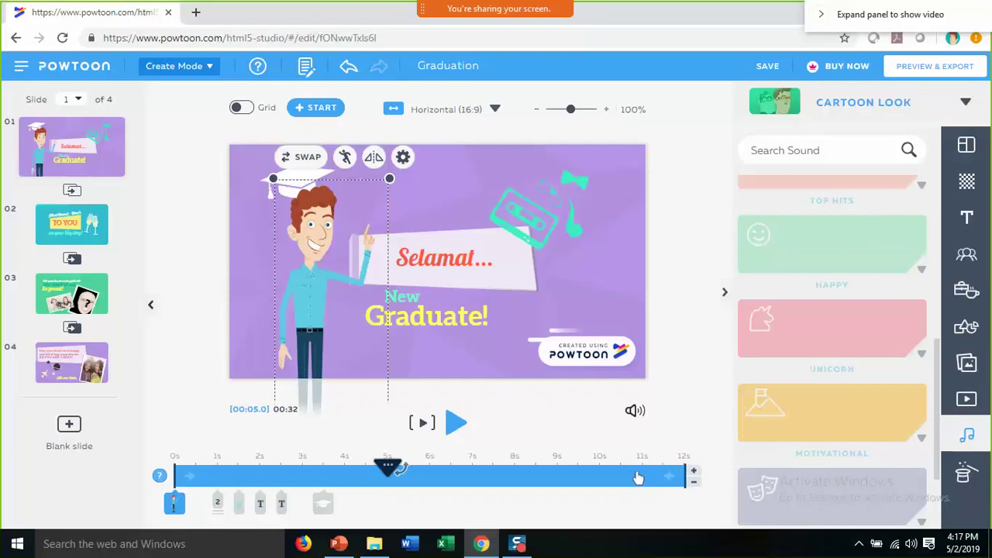
left_click_drag(602, 477, 599, 474)
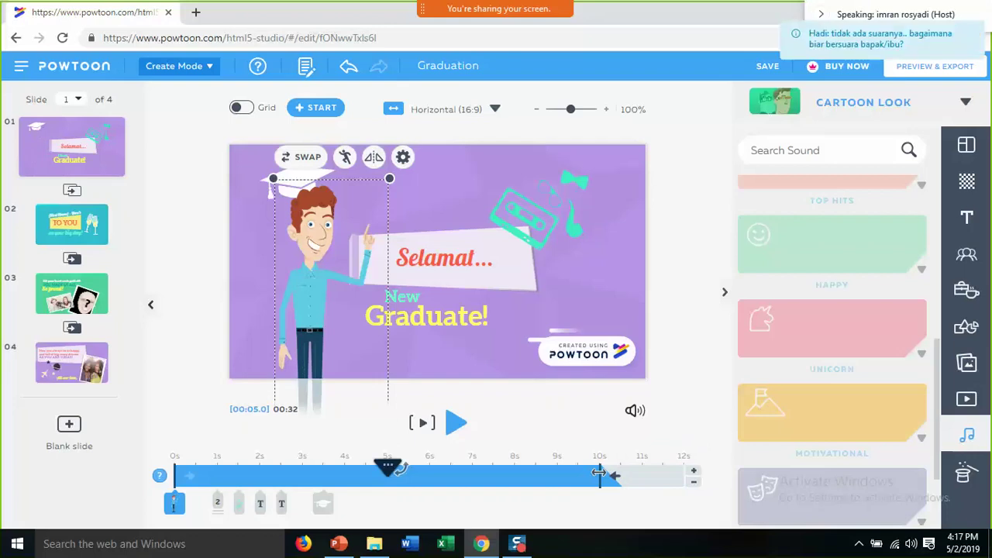
- Make the graduation cap appear from 0s and leave the slide slightly earlier
left_click(324, 505)
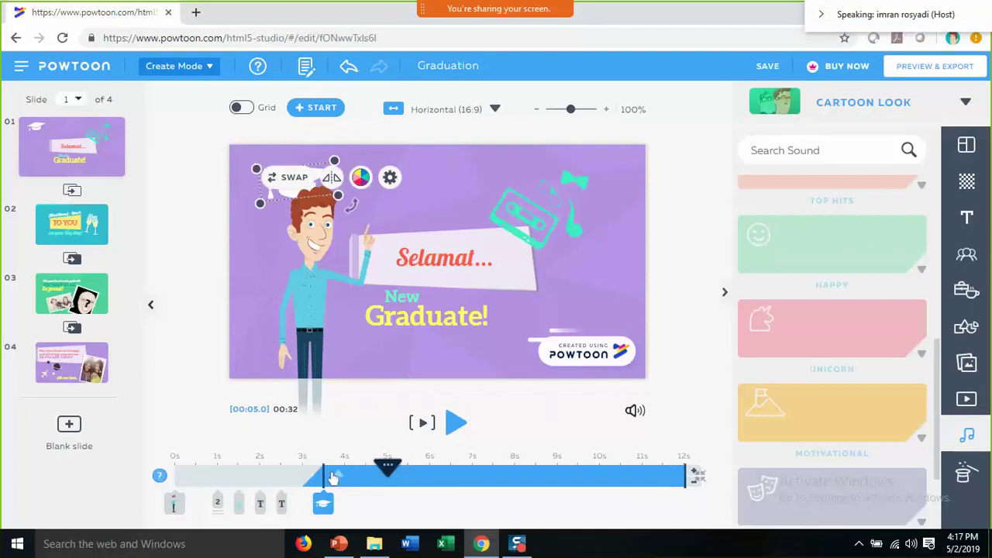
left_click(174, 481)
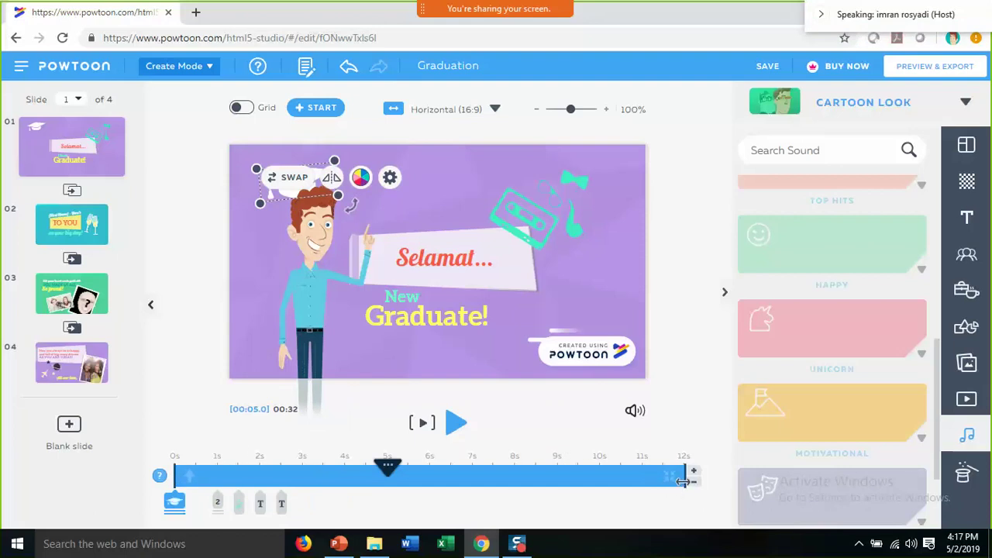
left_click_drag(647, 482, 640, 481)
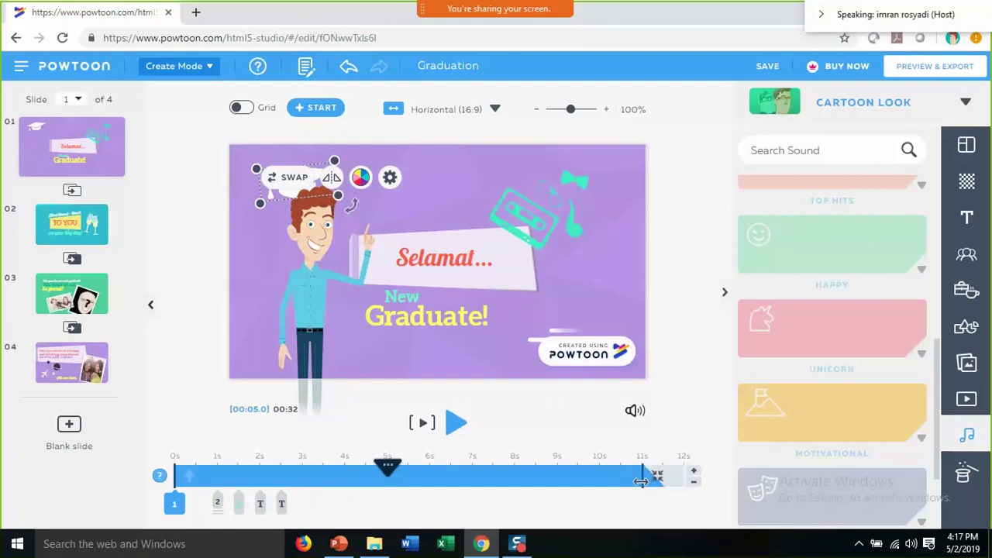
- Delay the Graduate! text's entrance on the timeline to about 5.5 seconds
left_click(281, 504)
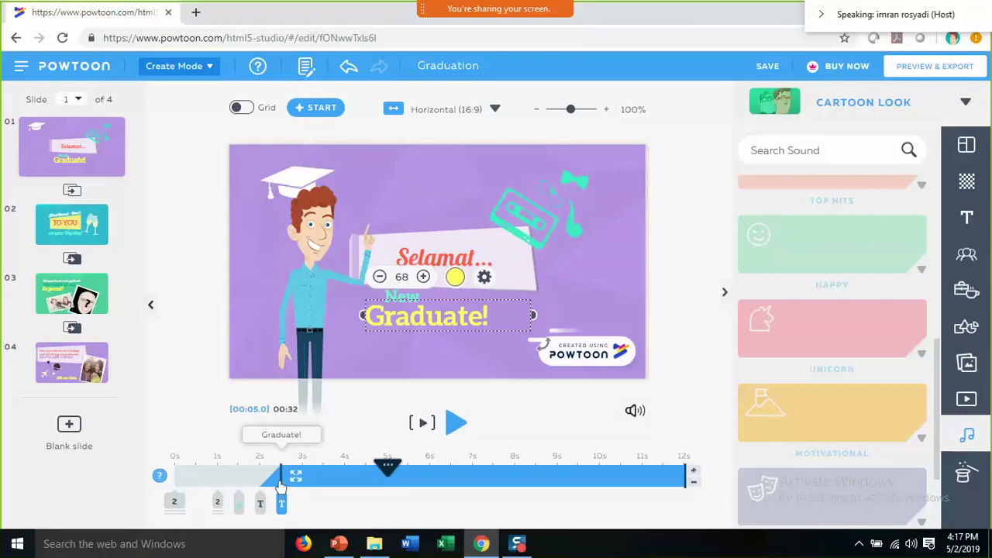
left_click_drag(280, 480, 302, 480)
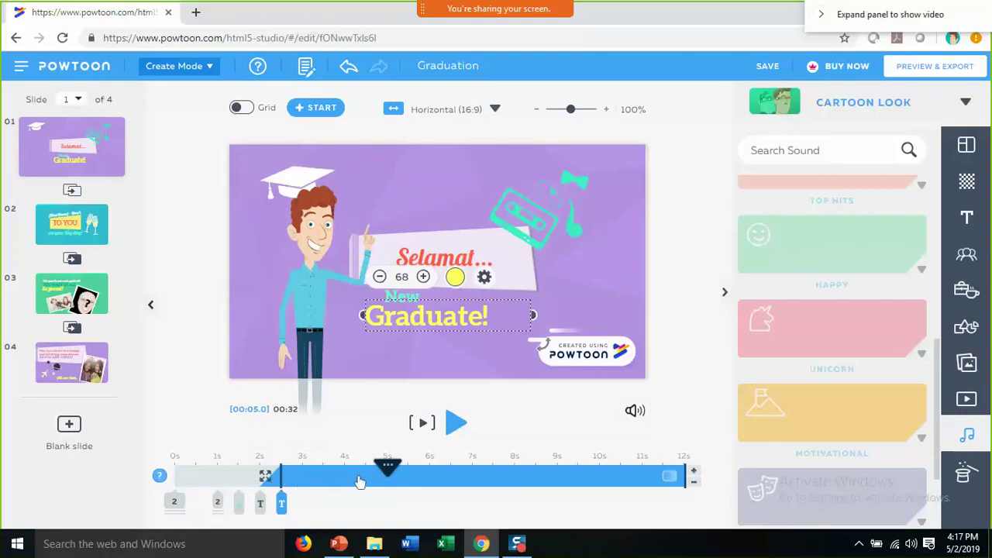
mouse_move(400, 481)
left_mouse_down()
mouse_move(388, 480)
mouse_move(408, 481)
left_mouse_up()
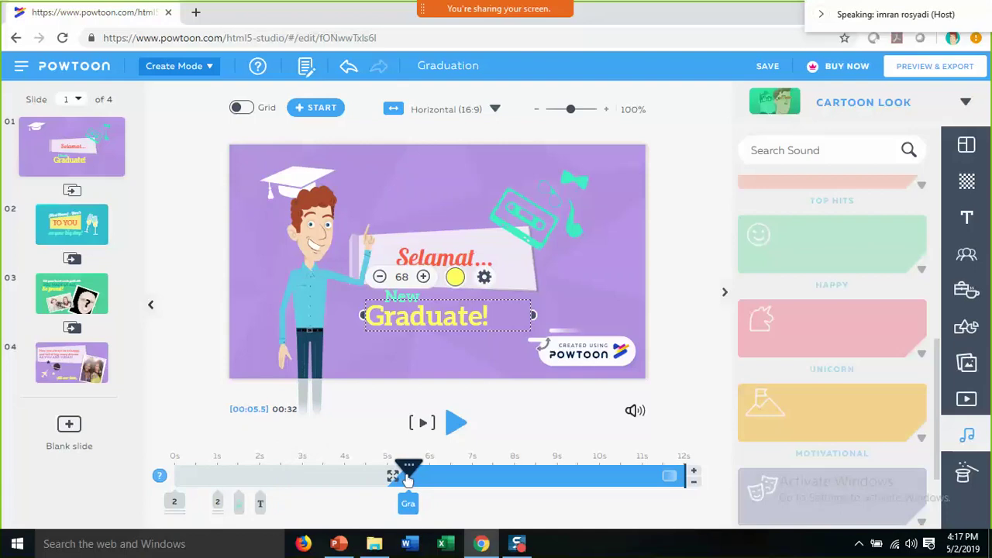
- Apply the Write entrance effect to the Graduate! text, then play the slide to preview it
left_click(484, 277)
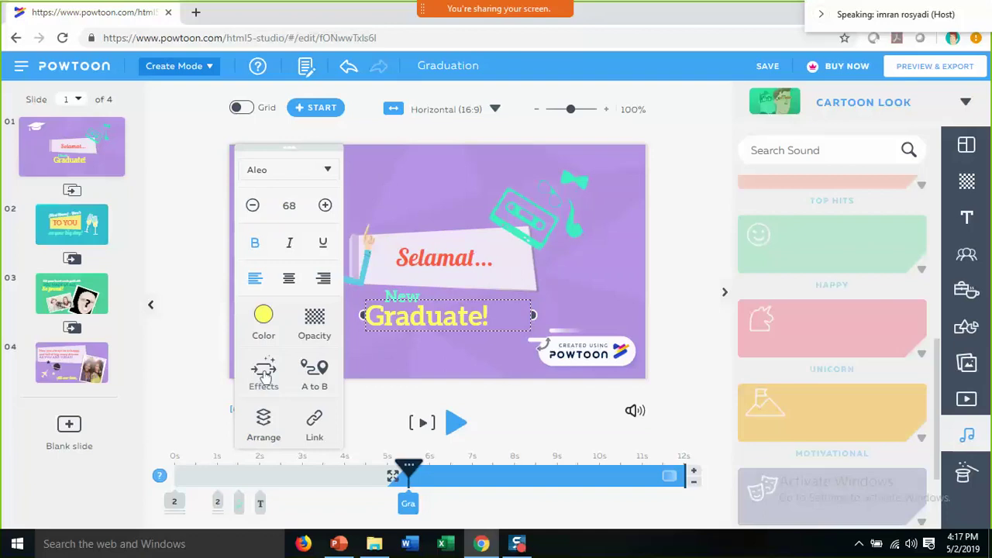
left_click(264, 373)
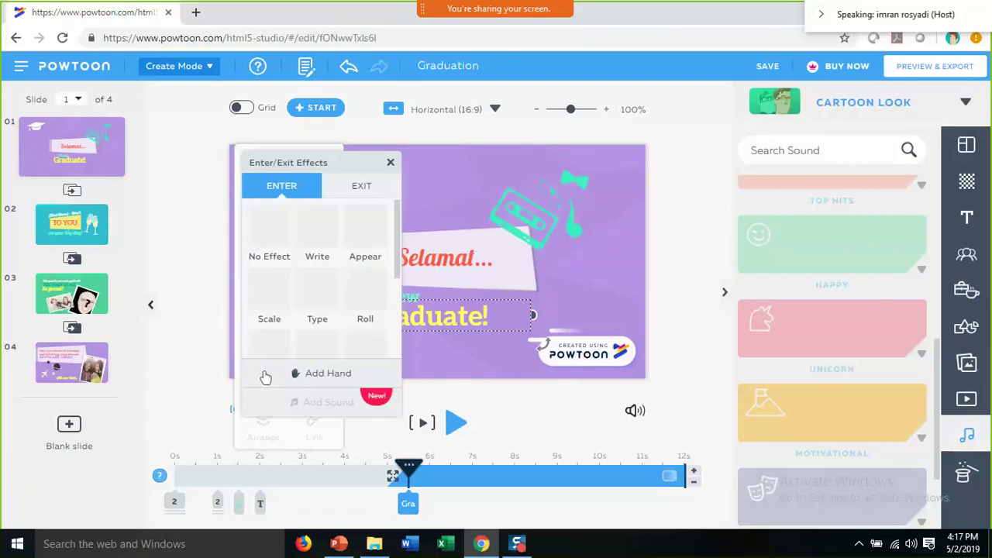
left_click(319, 231)
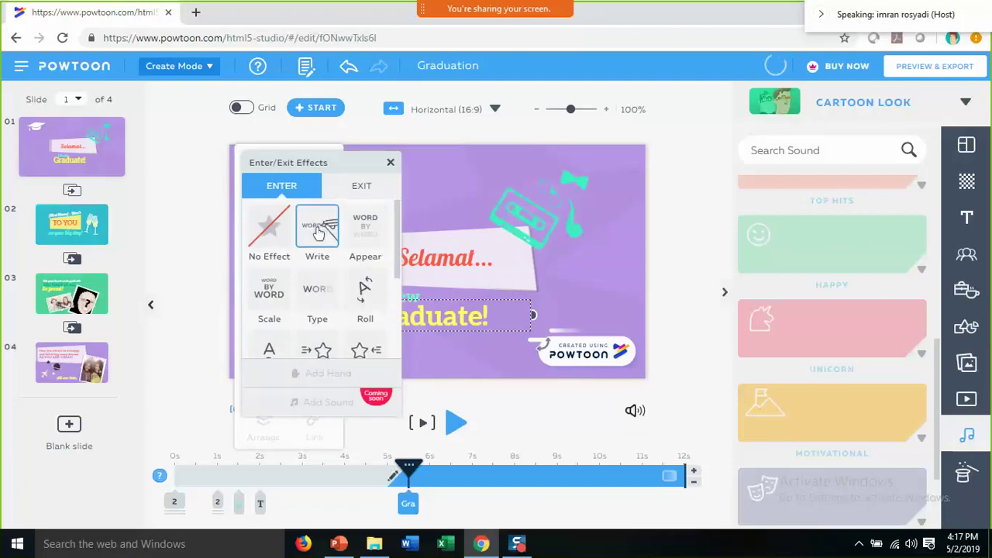
left_click(391, 165)
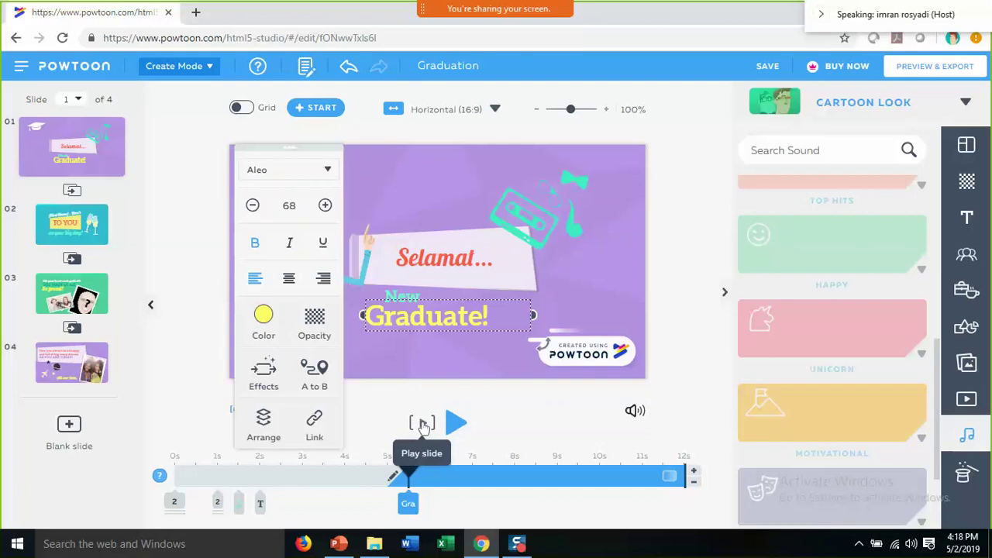
left_click(423, 426)
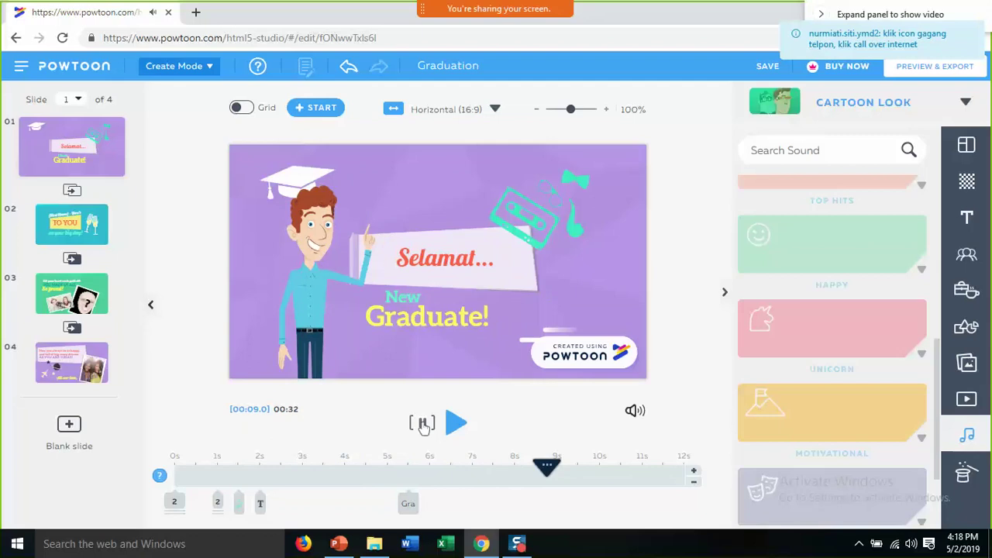
- Stop playback, then start the New text at 4s and the cassette graphic at 2s
left_click(423, 424)
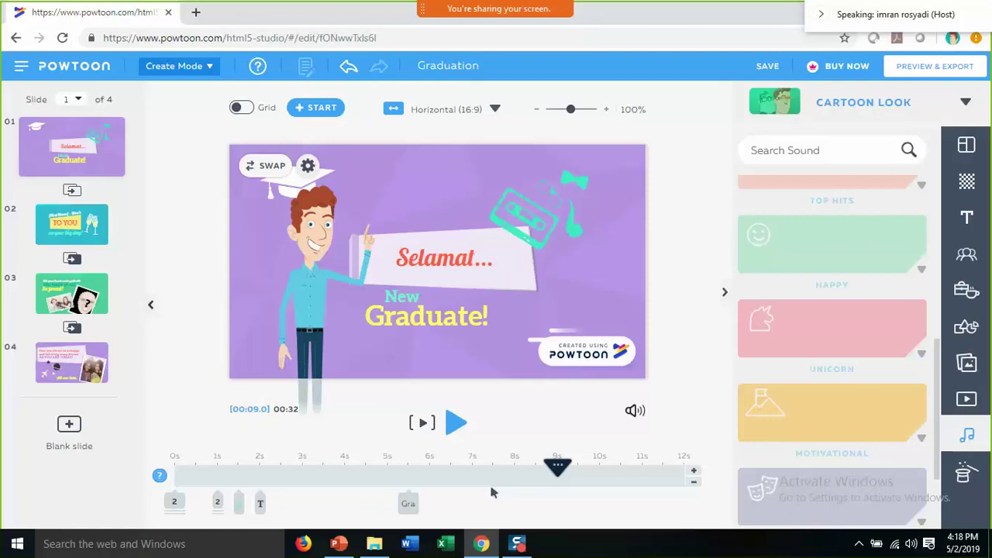
left_click(261, 504)
left_click_drag(333, 506, 341, 505)
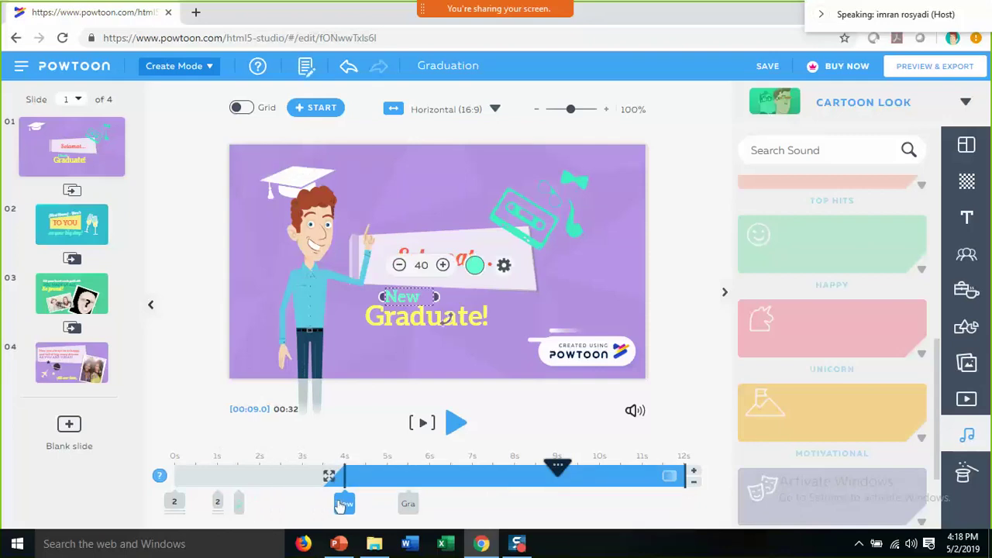
left_click_drag(238, 506, 281, 505)
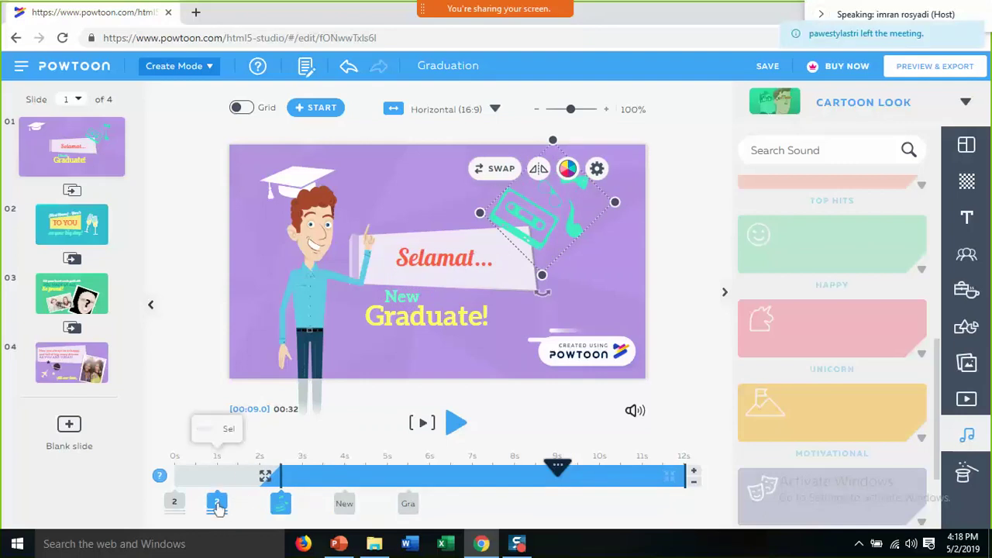
left_click(217, 506)
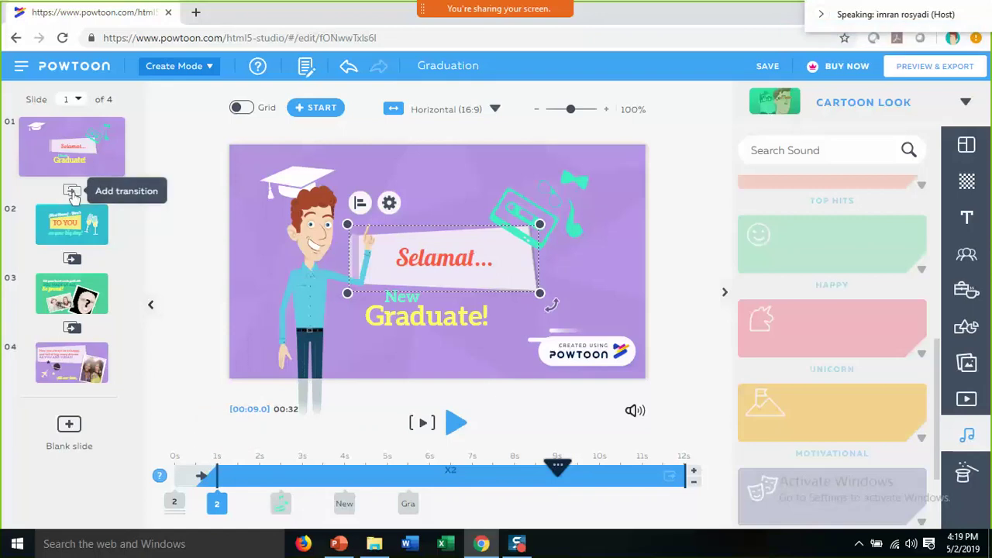
- Set the transition after slide 1 to Blue Color Smear from the Stylized group
left_click(72, 192)
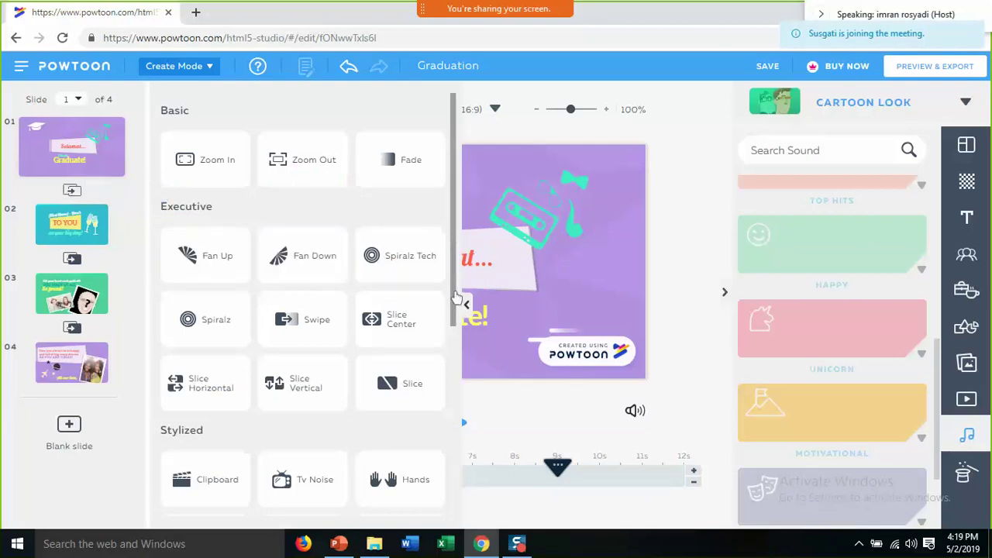
scroll(458, 295, "down", 5)
scroll(456, 376, "down", 3)
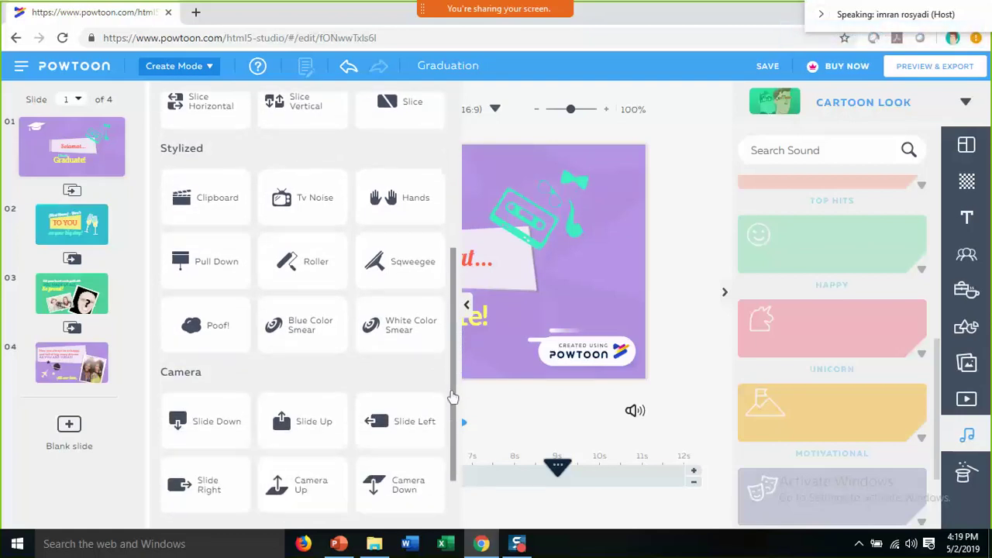
scroll(448, 452, "up", 3)
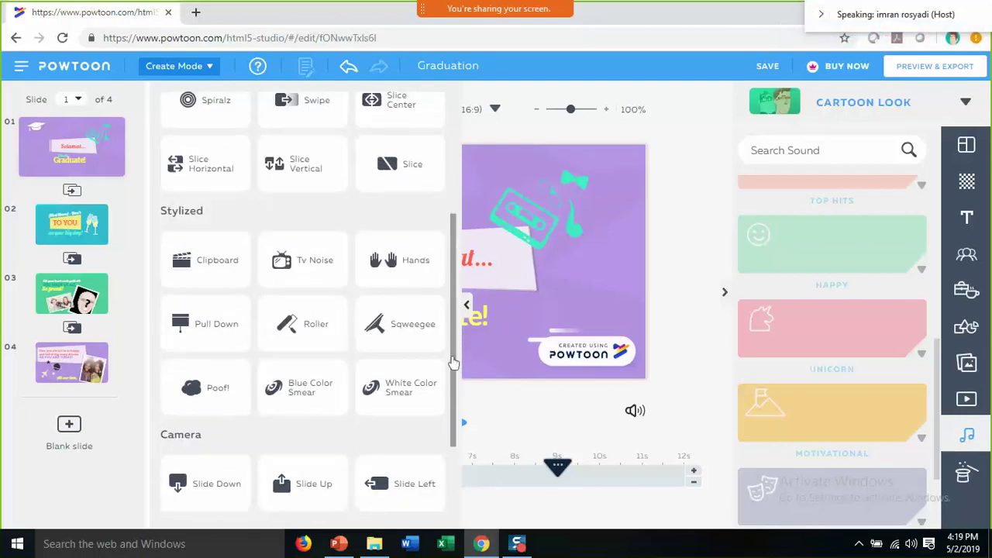
left_click(285, 396)
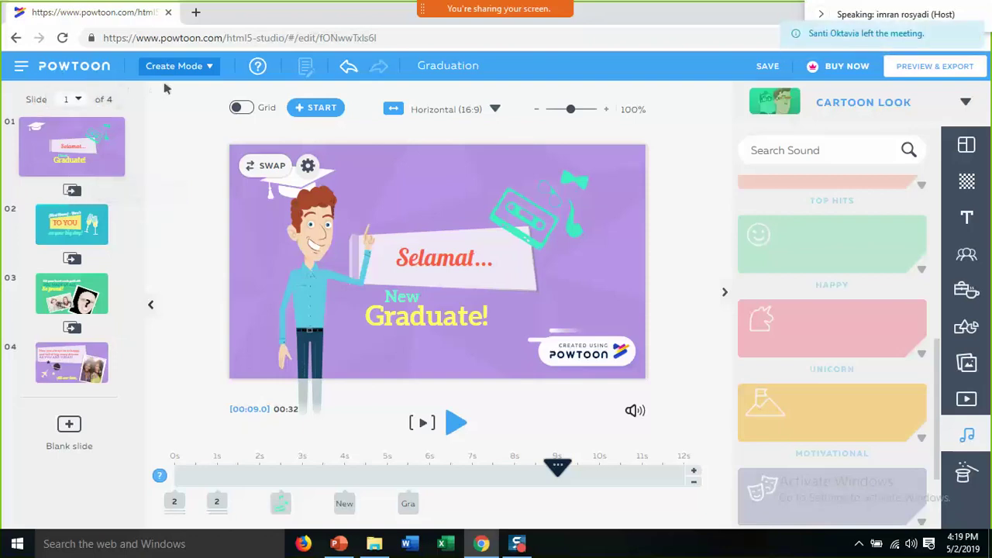
- Open the top-toolbar mode dropdown showing Edit Mode and Create Mode
left_click(202, 71)
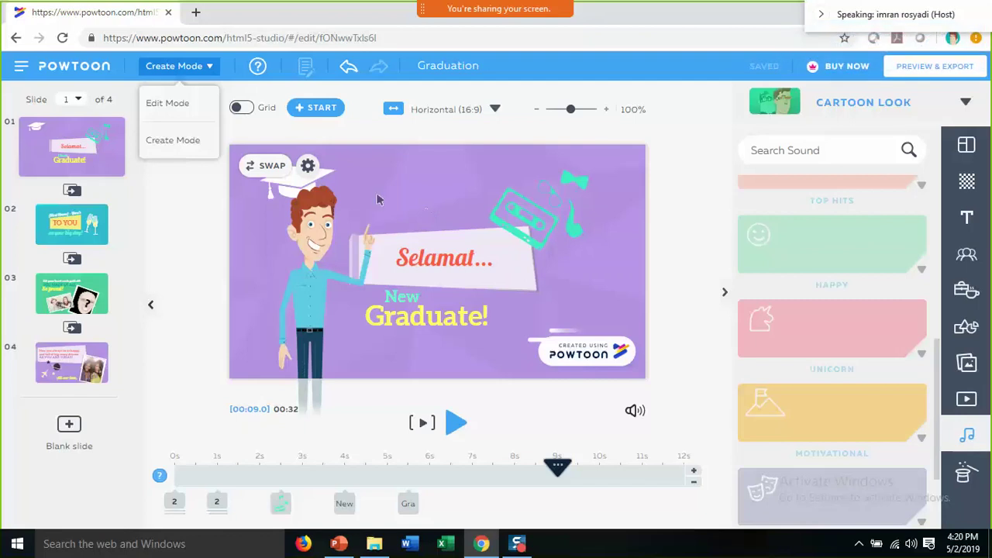
mouse_move(93, 165)
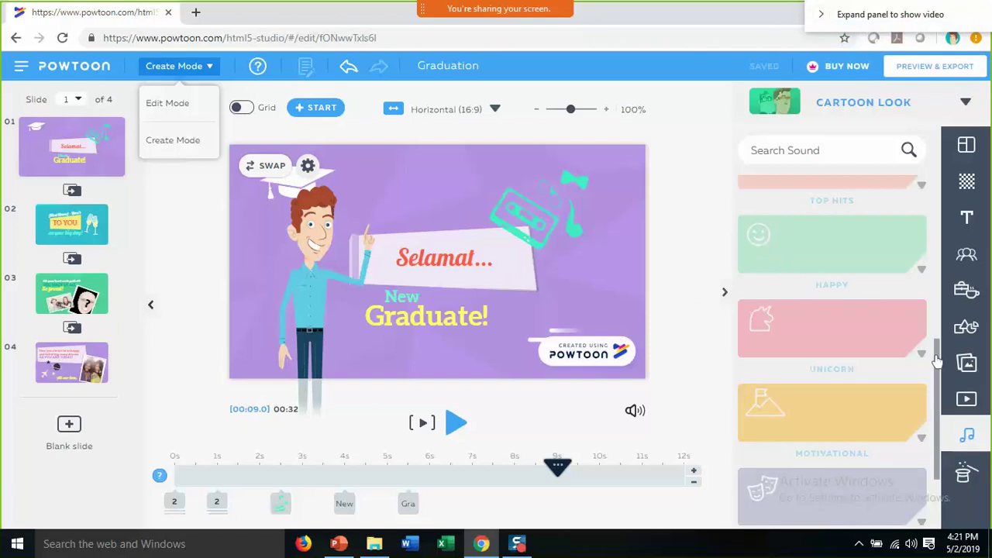
- Close the stray browser context menu and launch Preview & Export for the Graduation powtoon
scroll(935, 314, "up", 3)
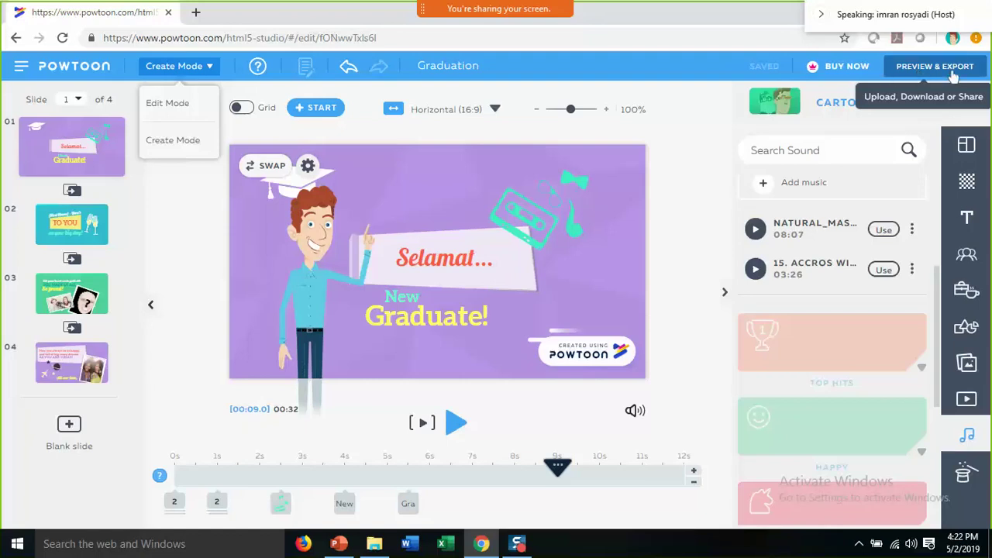
right_click(952, 74)
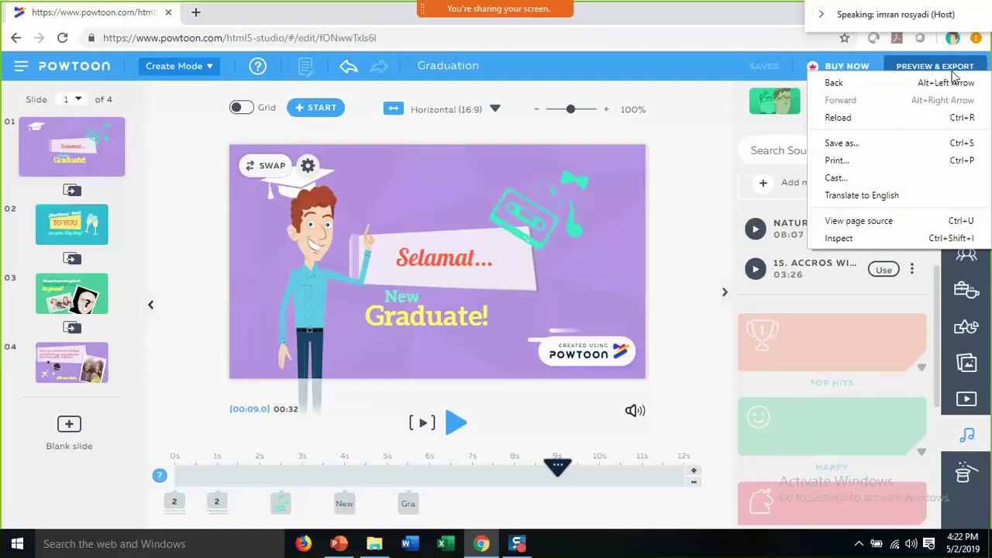
left_click(947, 74)
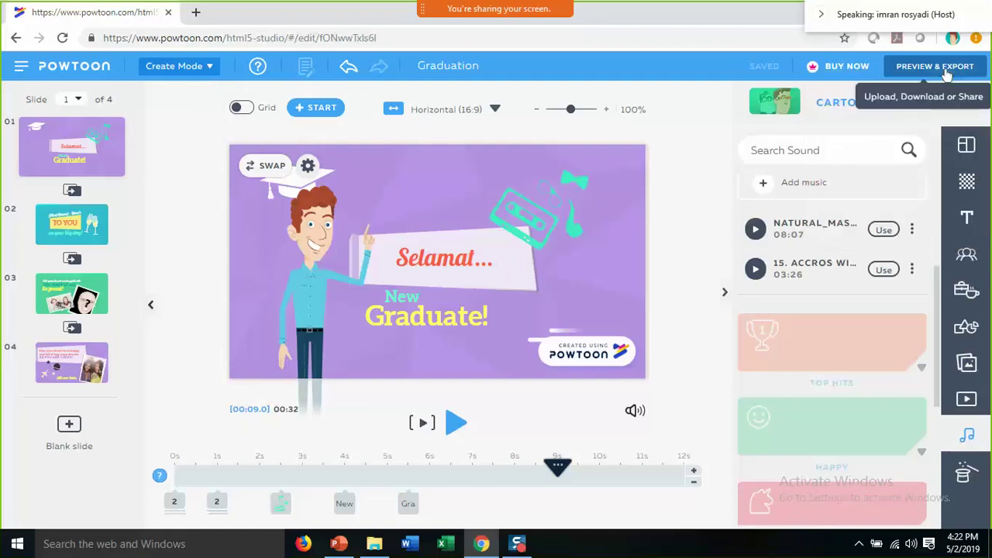
left_click(947, 74)
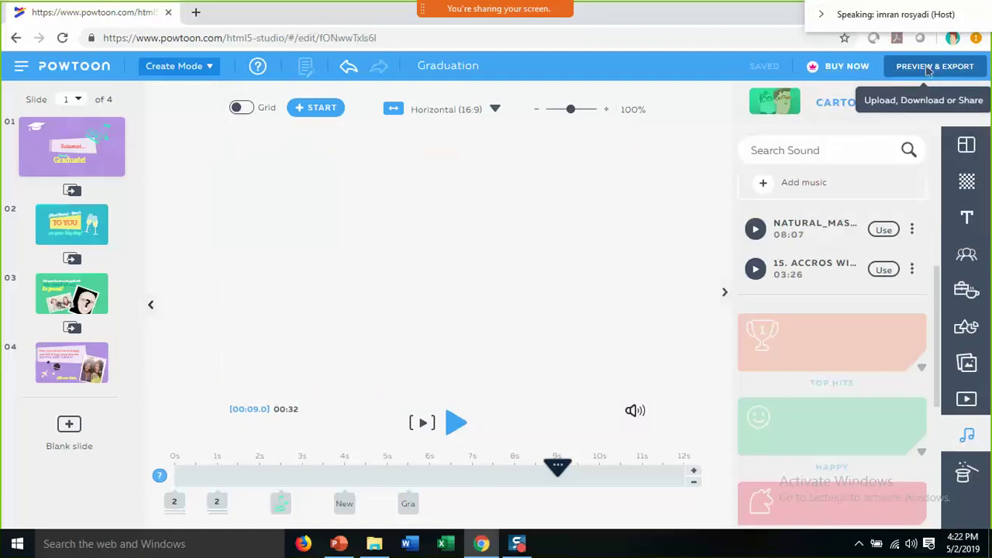
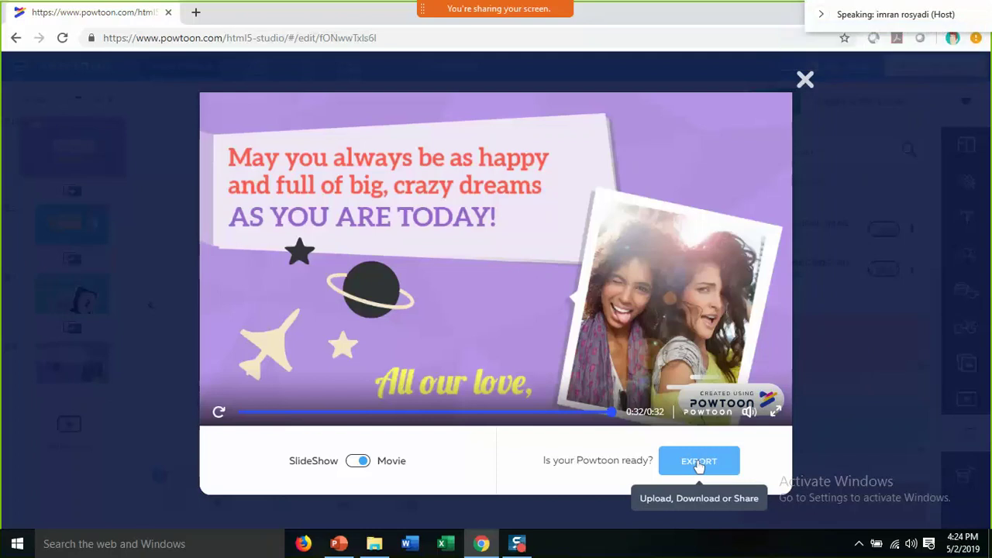
- Export the Graduation Powtoon from the preview and choose the YouTube upload under Social
left_click(699, 462)
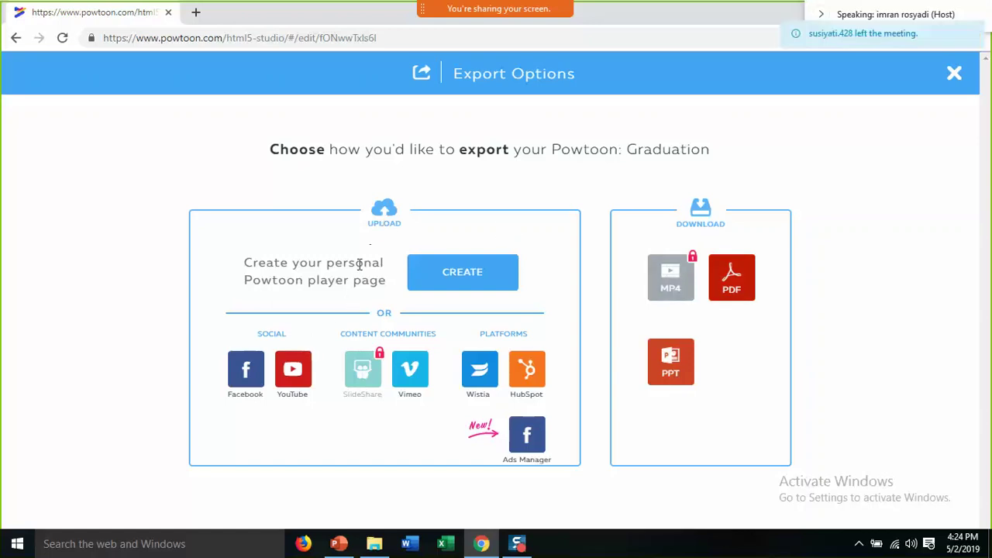
left_click(295, 382)
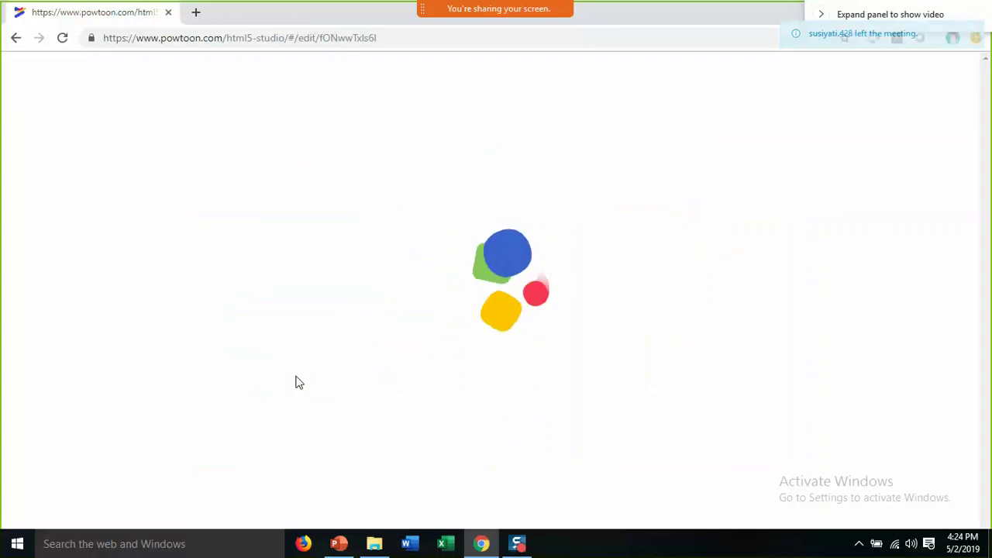